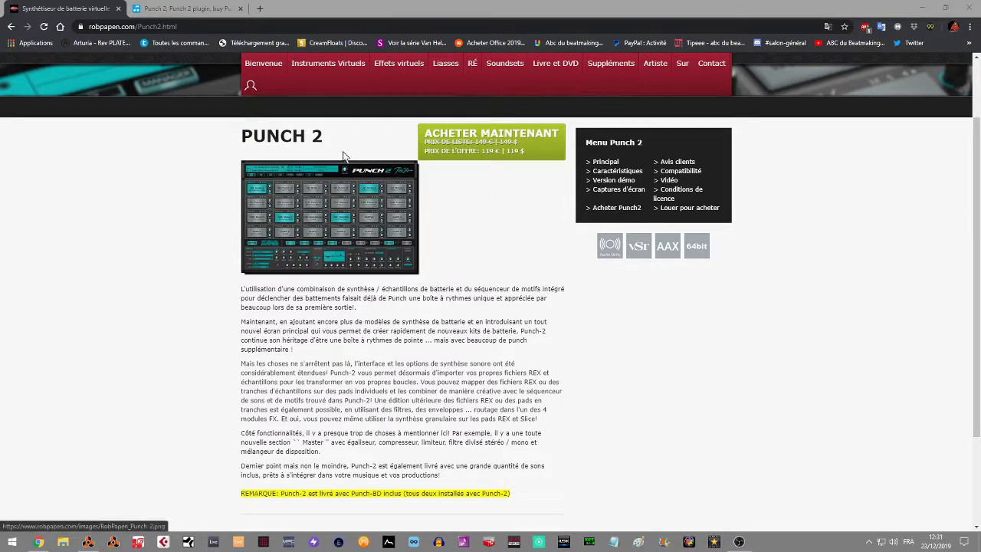
# Show the Plugin Boutique product page for Punch 2 and look over its offer
pyautogui.click(214, 10)
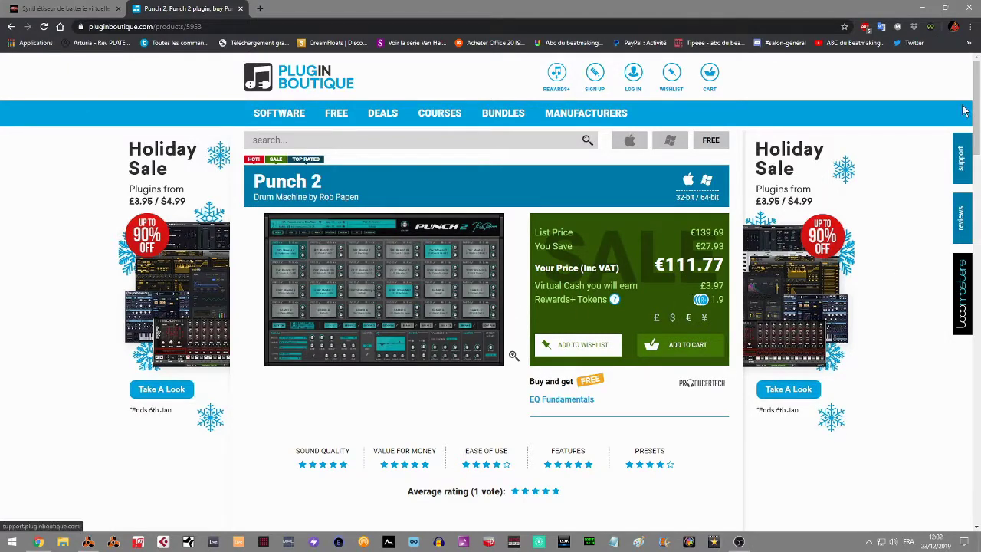
pyautogui.scroll(-2, 976, 113)
pyautogui.moveTo(976, 114); pyautogui.dragTo(970, 30)
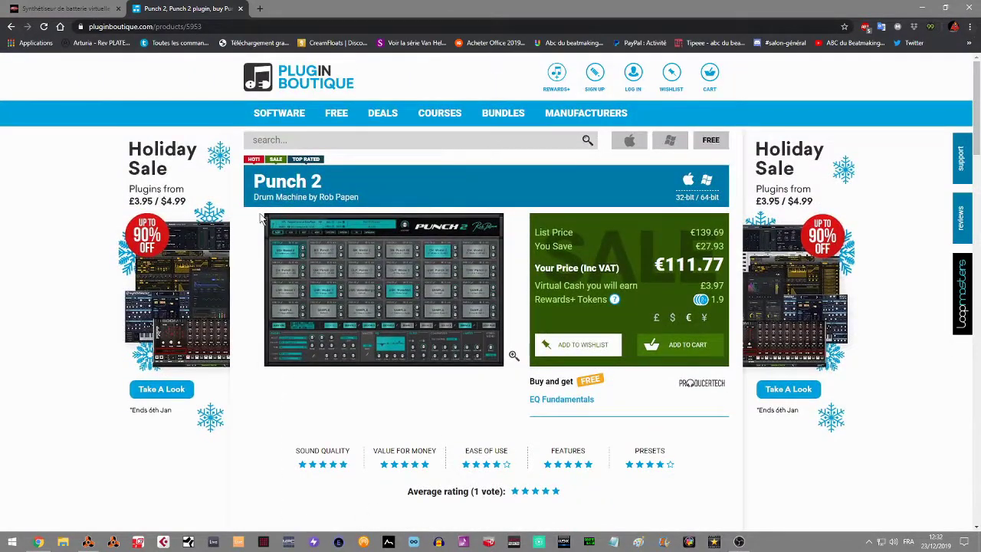
# Switch to Reason and look over the Master Section, Punch2 and XY-Transfer devices in the rack
pyautogui.click(88, 542)
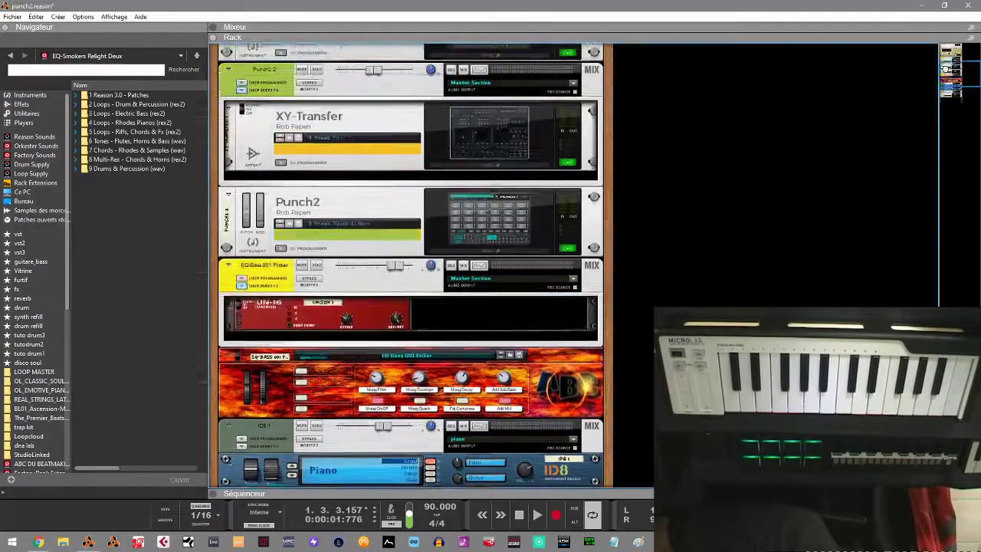
pyautogui.moveTo(946, 68); pyautogui.dragTo(947, 52)
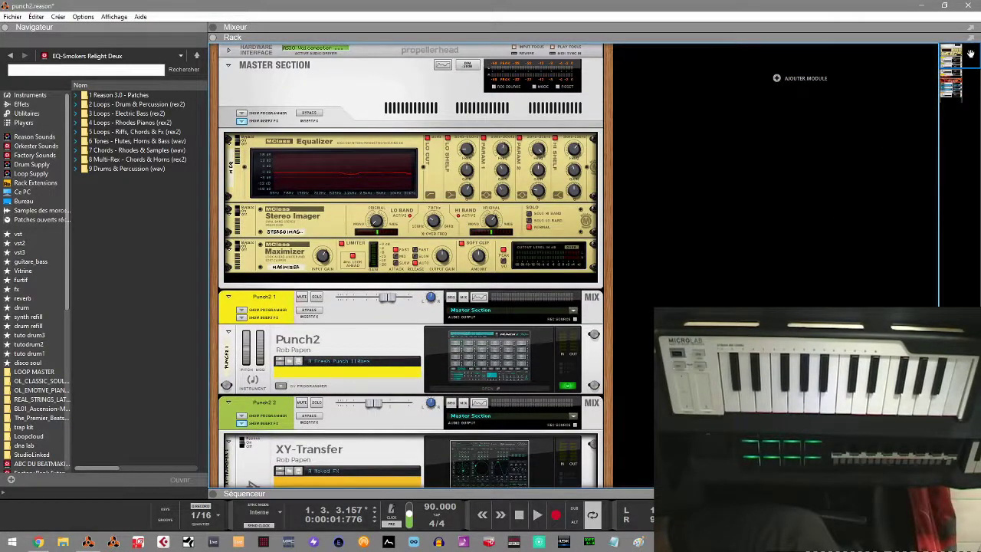
pyautogui.scroll(-5, 947, 125)
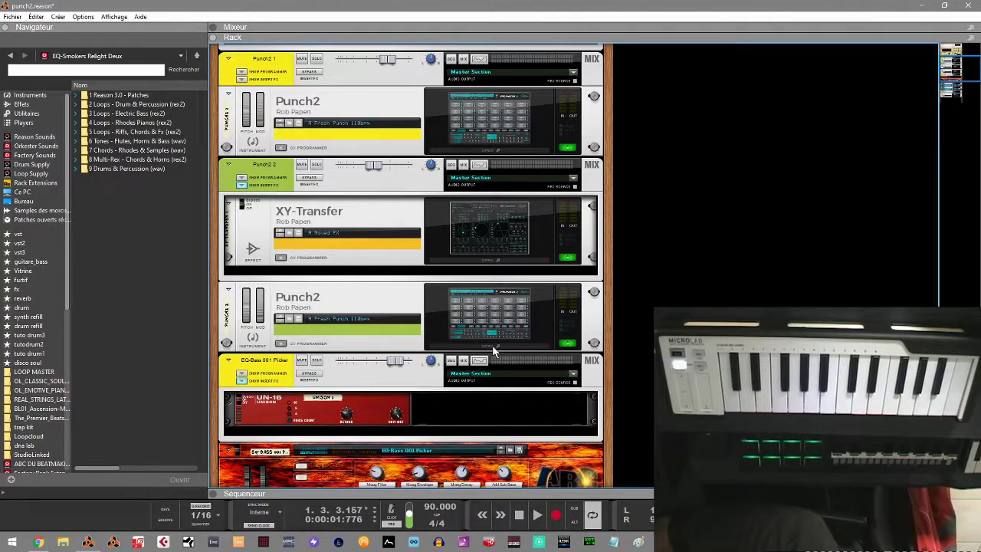
# Start playback of the song and hide the browser pane to give the rack more room
pyautogui.press('KP_0')
pyautogui.press('space')
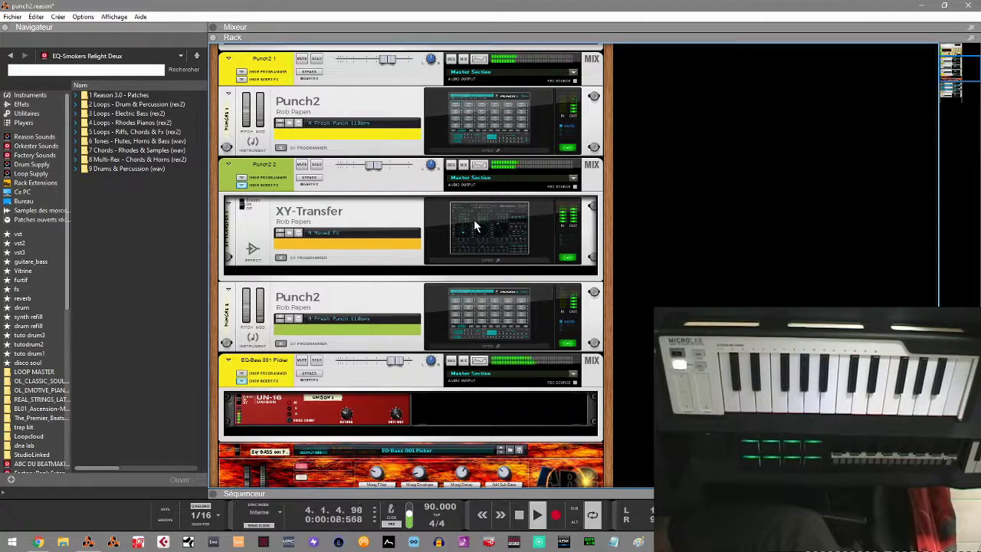
pyautogui.click(12, 17)
pyautogui.click(121, 17)
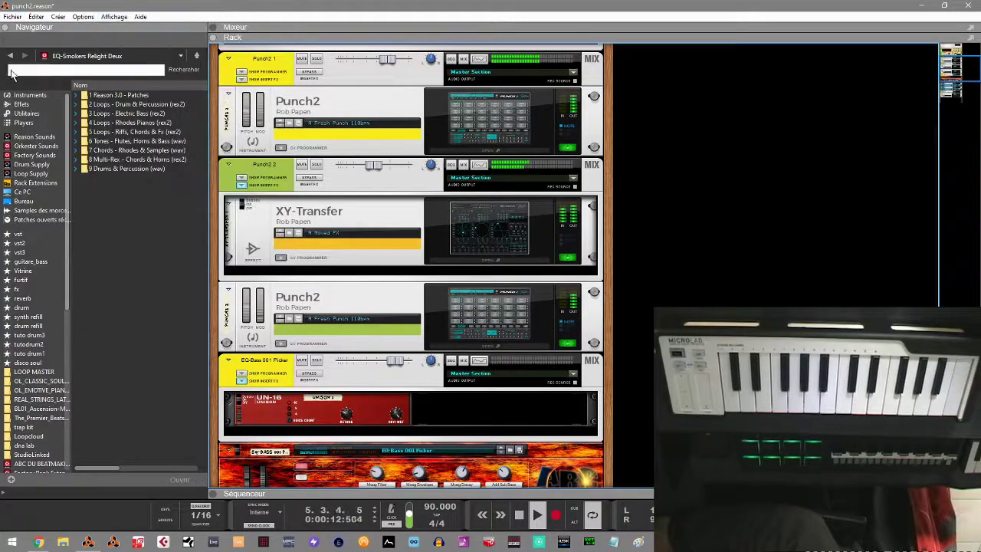
pyautogui.click(4, 27)
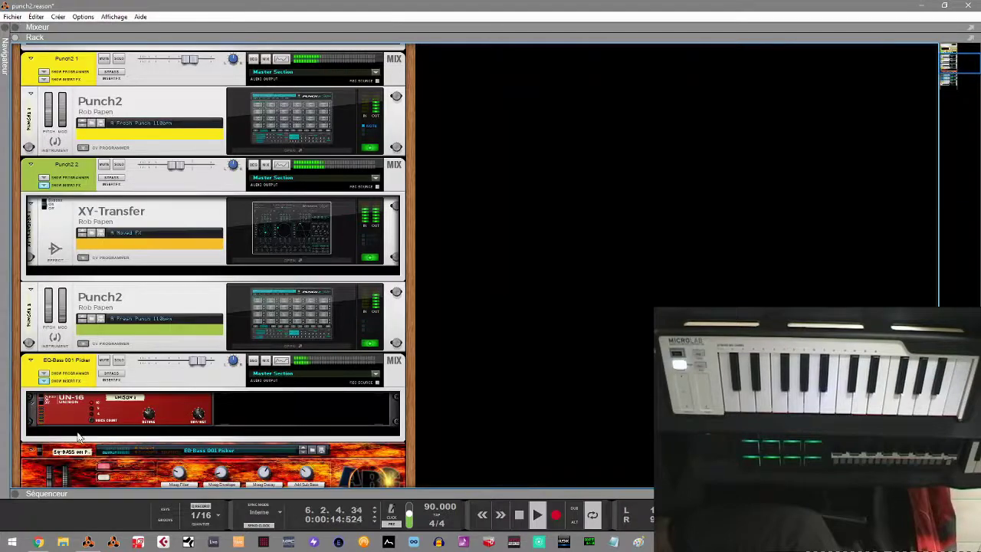
# Show the sequencer to view the song's tracks, stop playback, and collapse the sequencer again
pyautogui.click(15, 494)
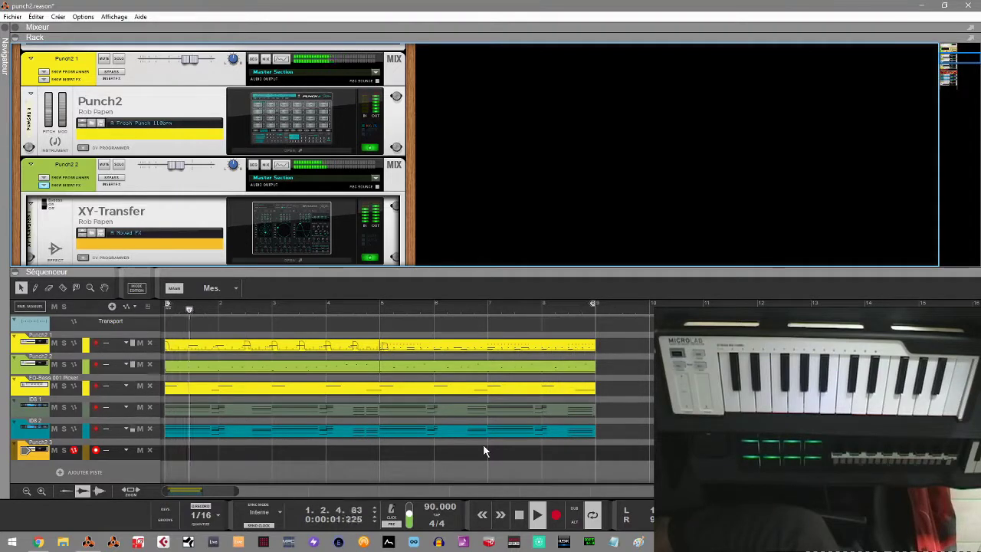
pyautogui.press('space')
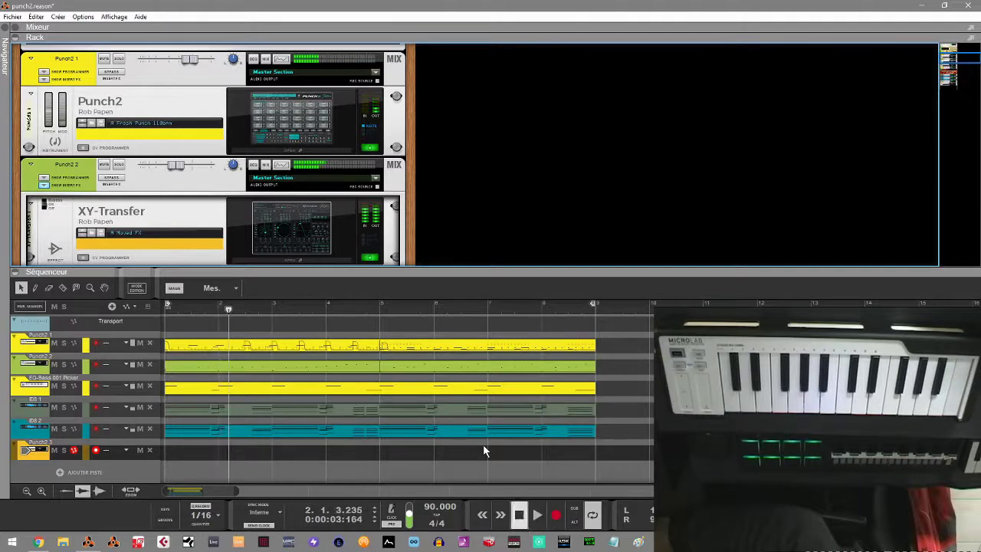
pyautogui.click(15, 272)
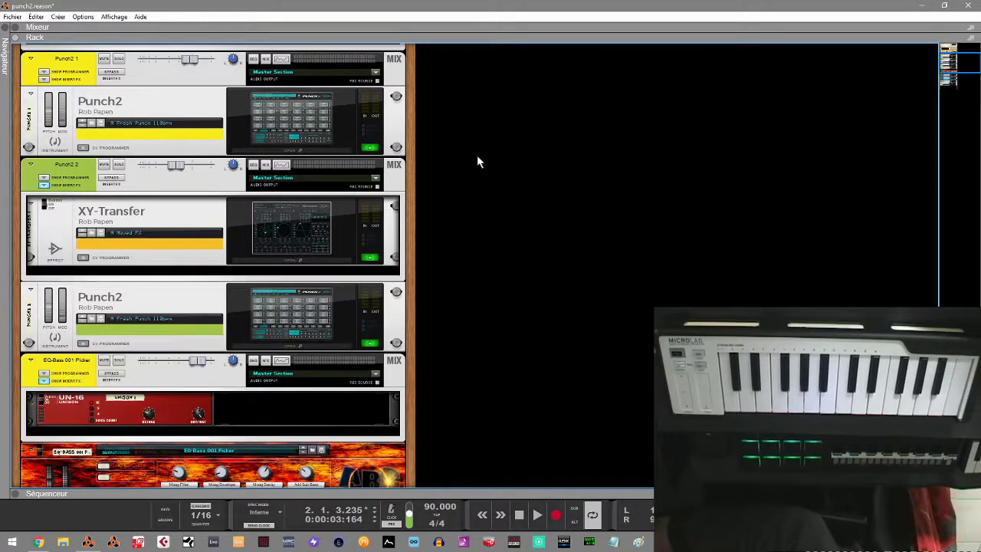
# Open the plugin interface of the last Punch2 device, at the end of the rack
pyautogui.moveTo(967, 61); pyautogui.dragTo(966, 80)
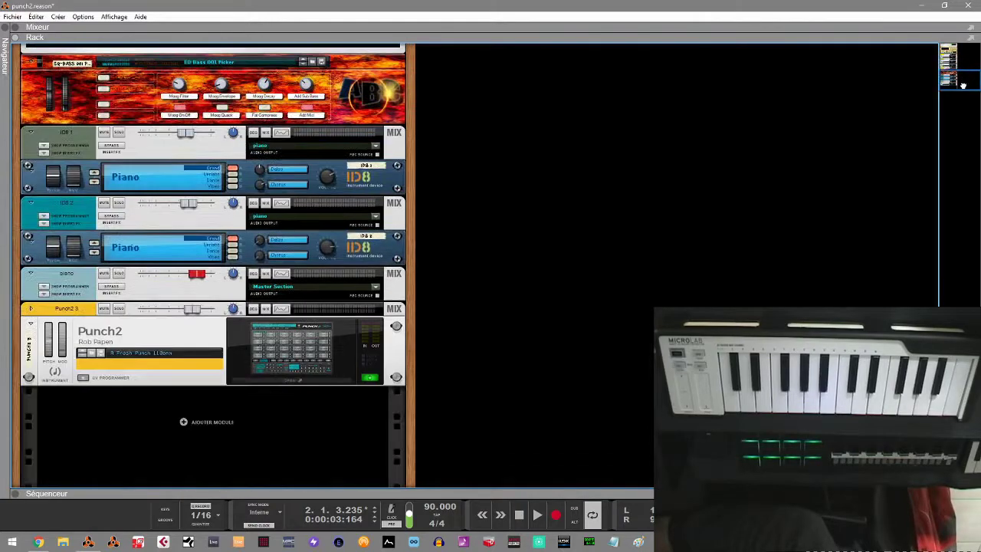
pyautogui.click(313, 382)
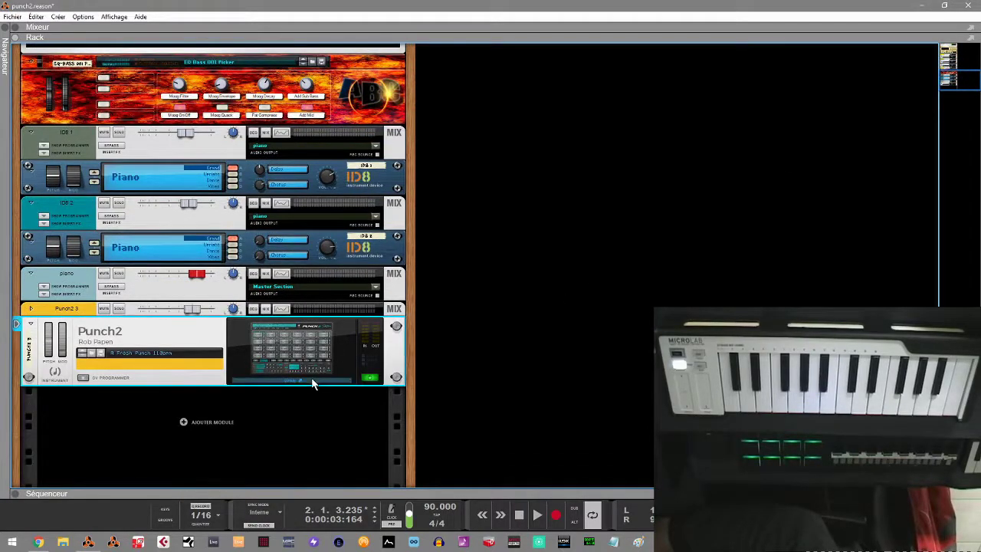
pyautogui.click(312, 382)
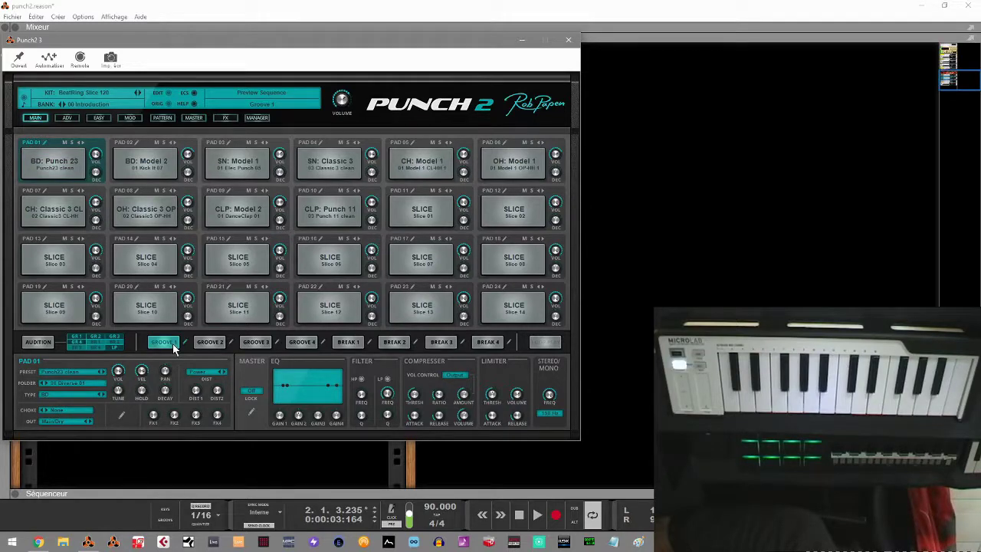
# Preview the kit's grooves and its audition sequence, ending with Groove 1
pyautogui.click(211, 343)
pyautogui.click(38, 342)
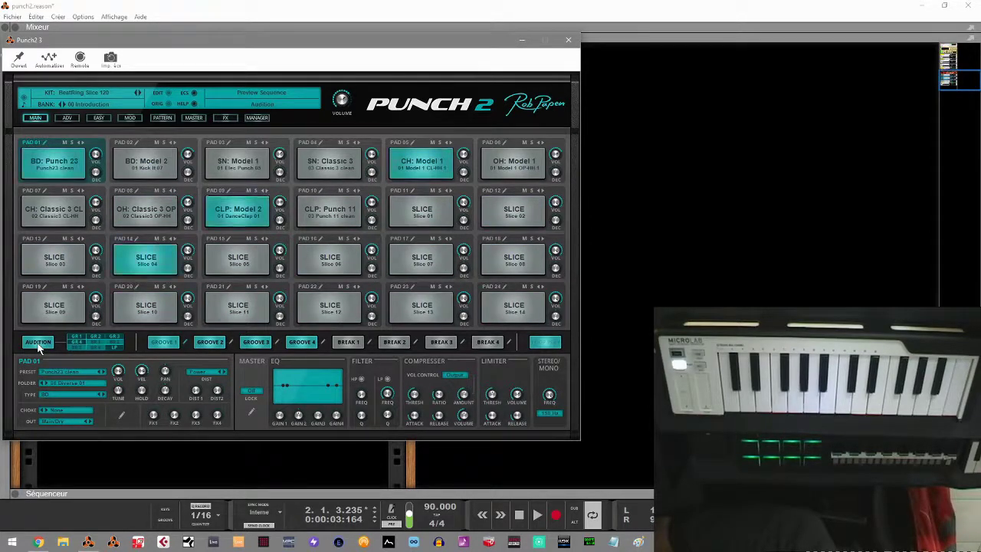
pyautogui.click(38, 342)
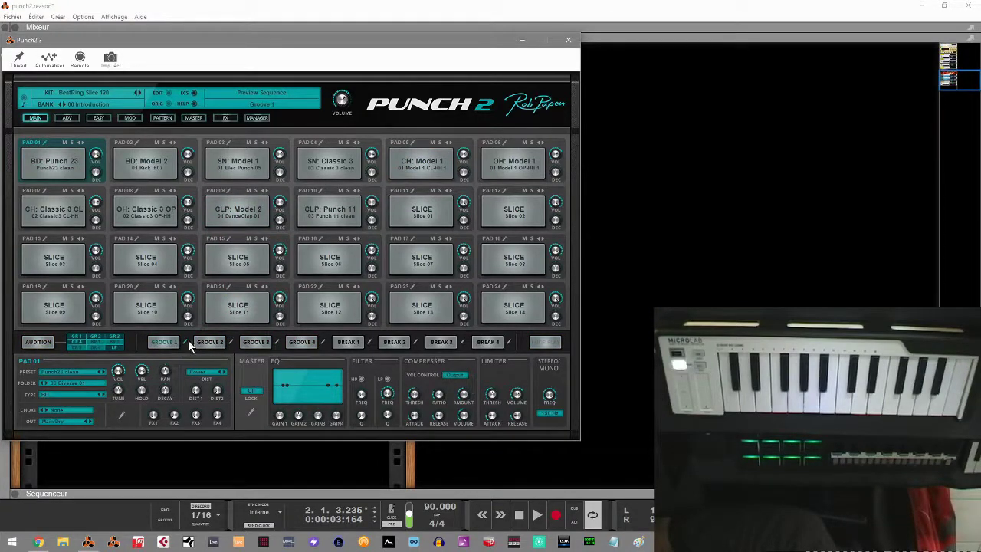
pyautogui.click(166, 343)
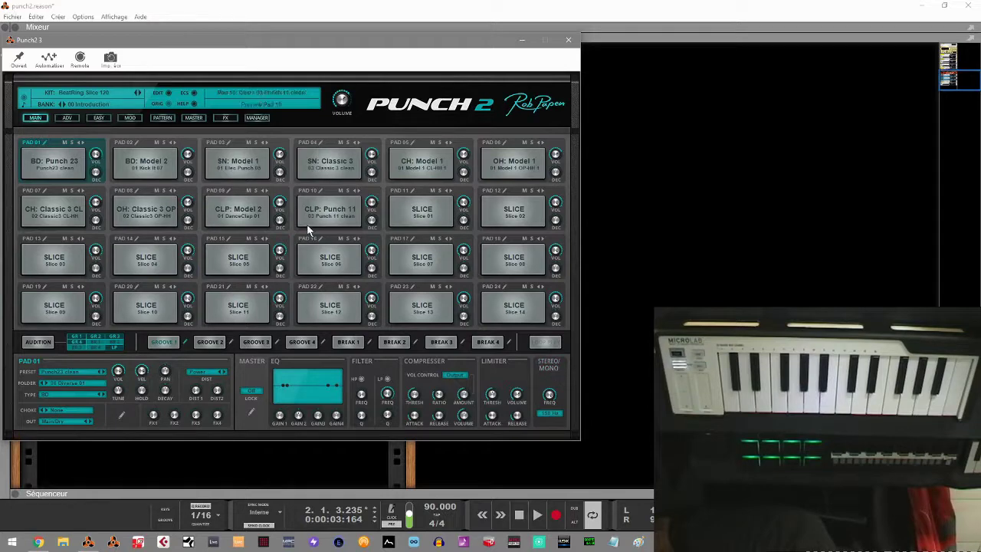
# Show the advanced settings of pad 01 and look through its drum model categories without choosing one
pyautogui.click(69, 119)
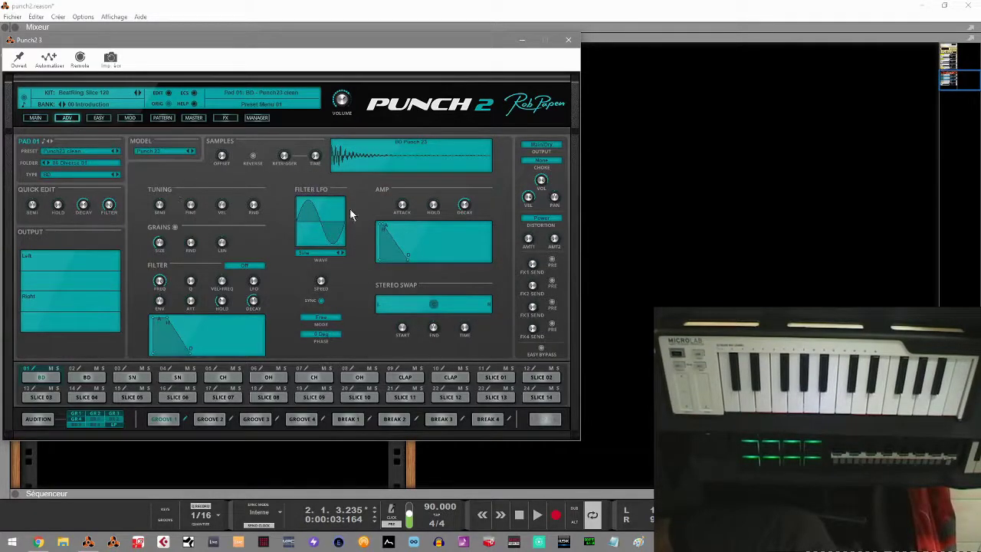
pyautogui.click(172, 152)
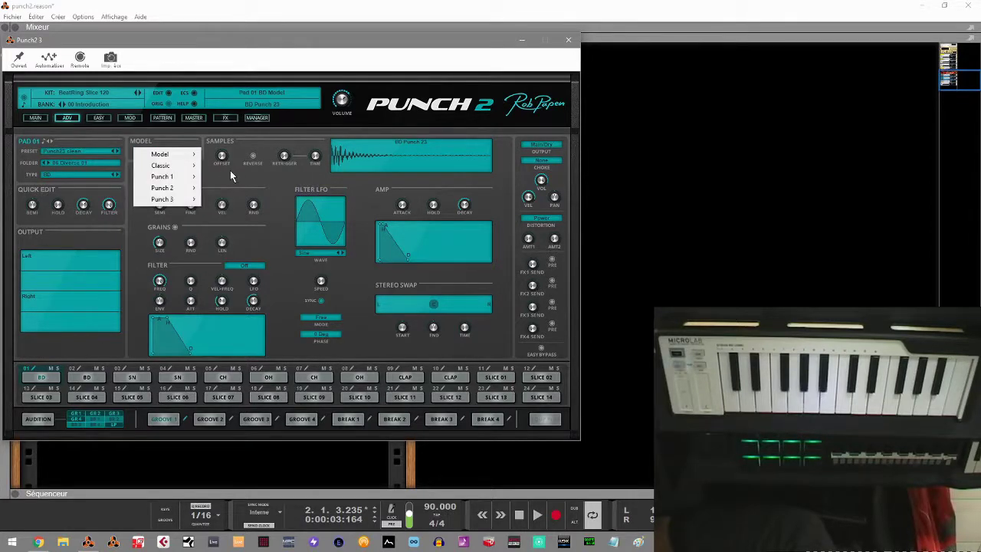
pyautogui.click(173, 184)
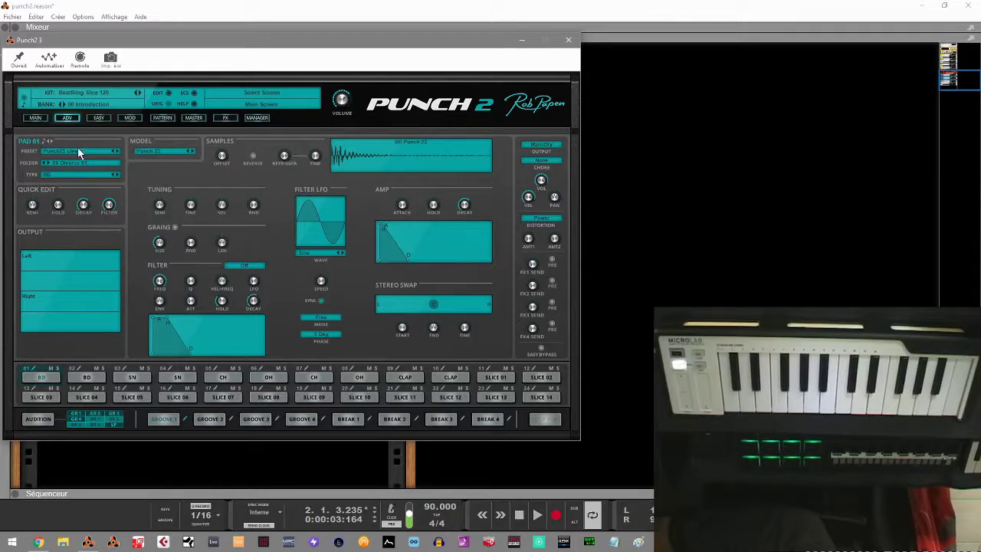
# Set pad 01's type to Sample to see its settings, and change the type to Slice
pyautogui.click(80, 174)
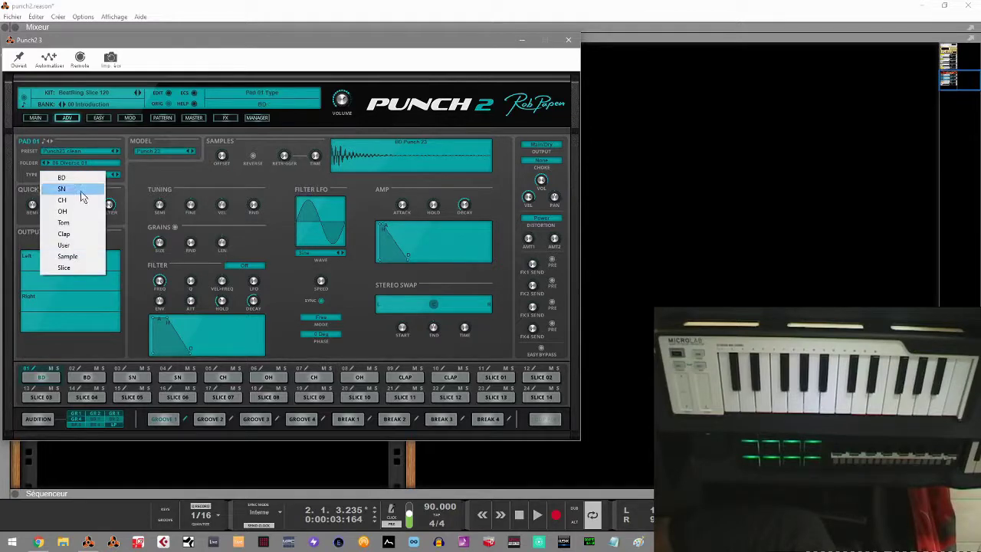
pyautogui.click(78, 256)
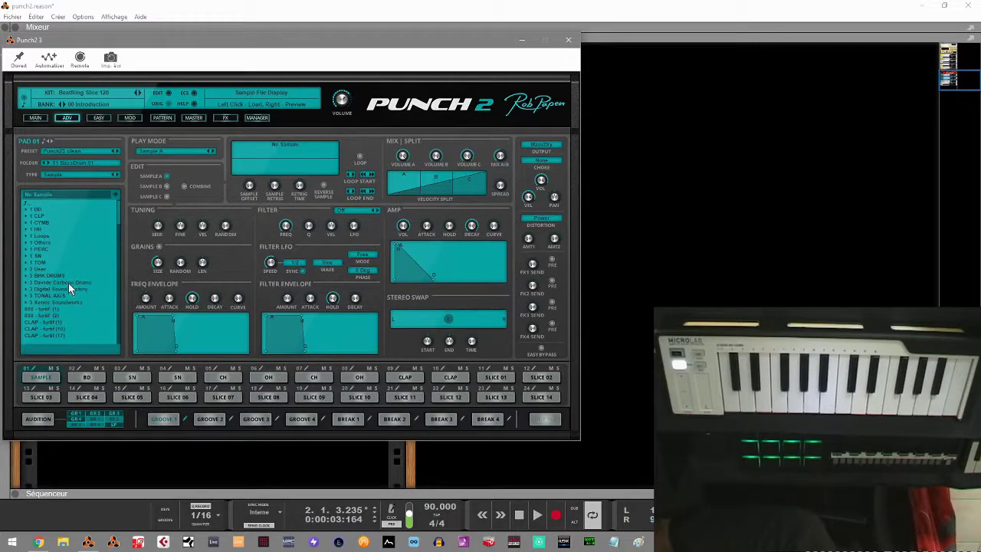
pyautogui.click(66, 174)
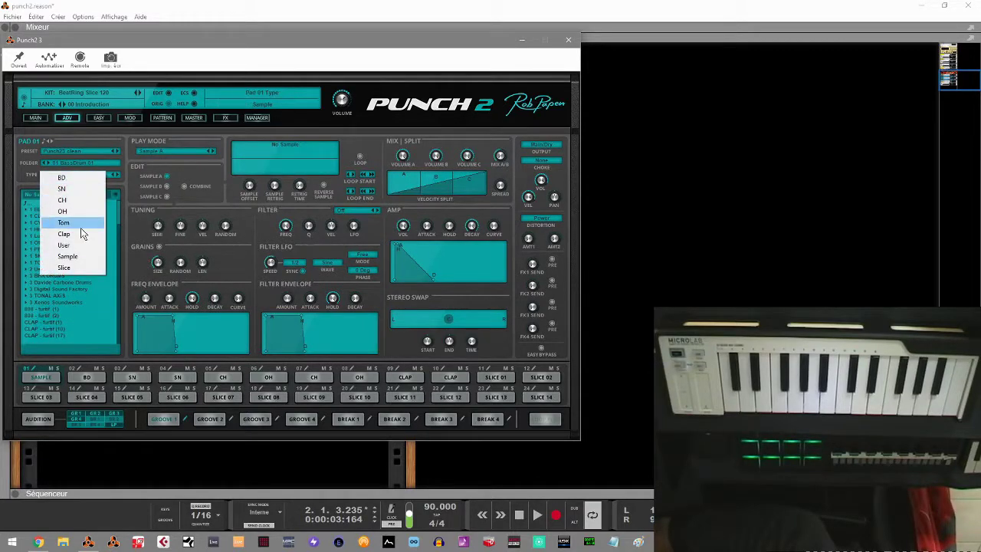
pyautogui.click(74, 267)
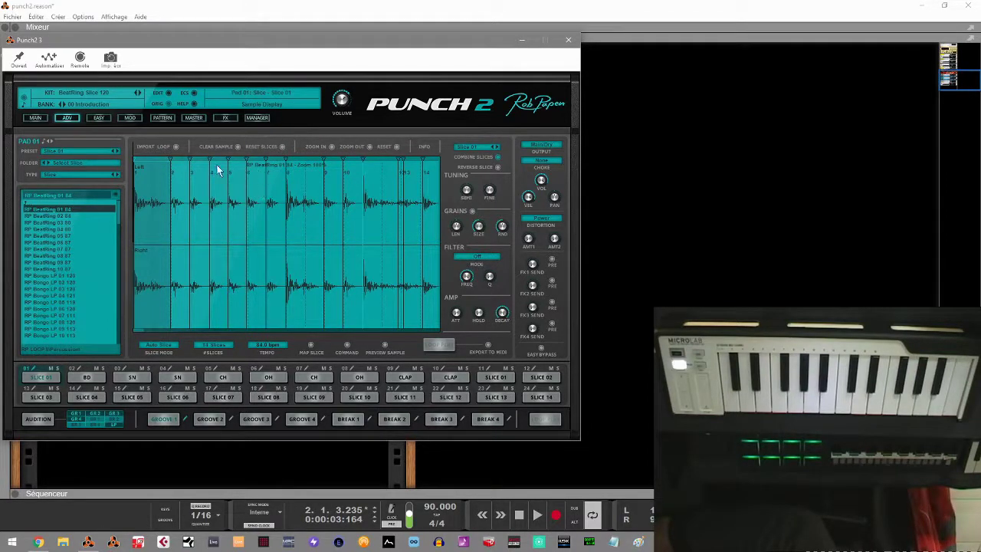
# Try adding a slice marker inside the first slice of the RP BeatRing 01 84 loop, and remove it
pyautogui.click(152, 158)
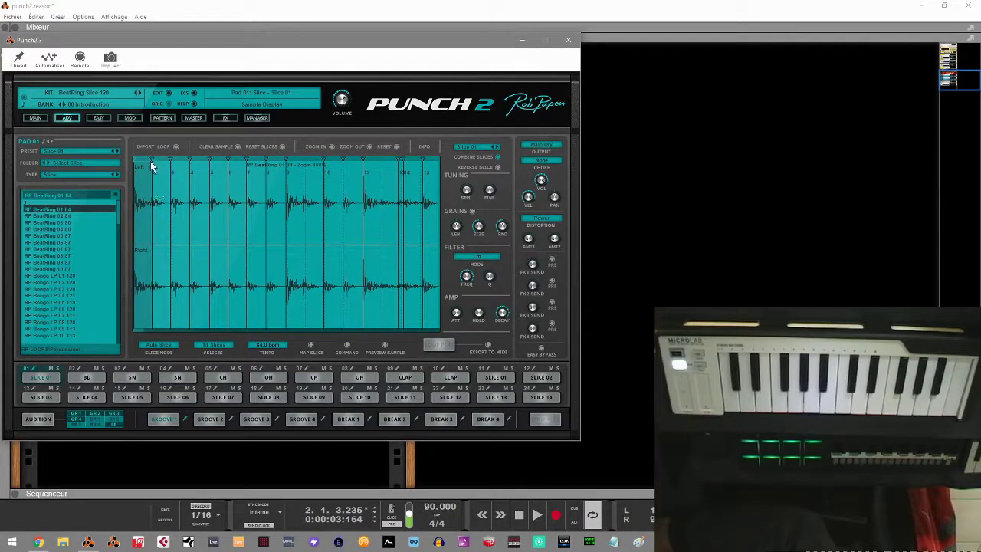
pyautogui.click(150, 157)
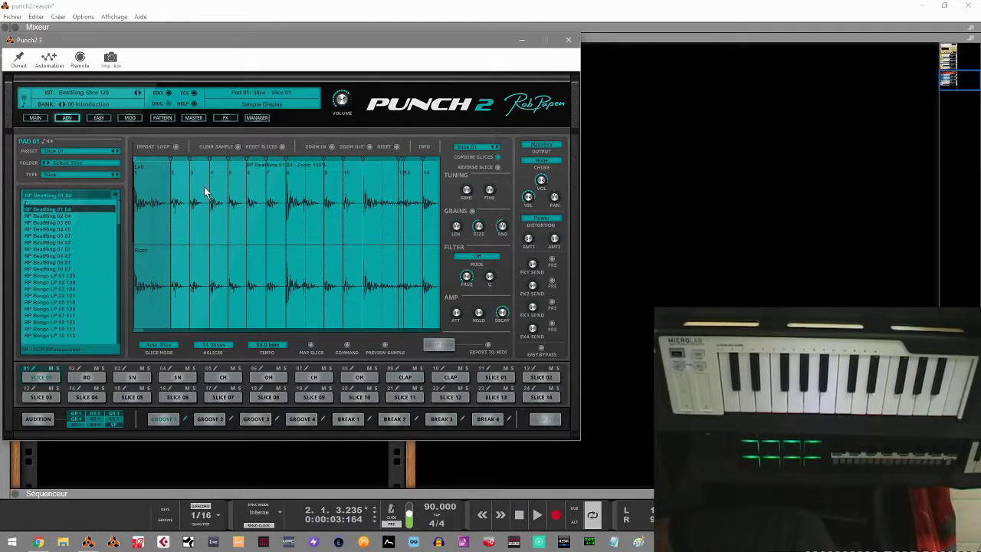
# Examine pad 01's slice markers closely in the waveform, and return the display to 100% zoom
pyautogui.click(330, 144)
pyautogui.click(329, 145)
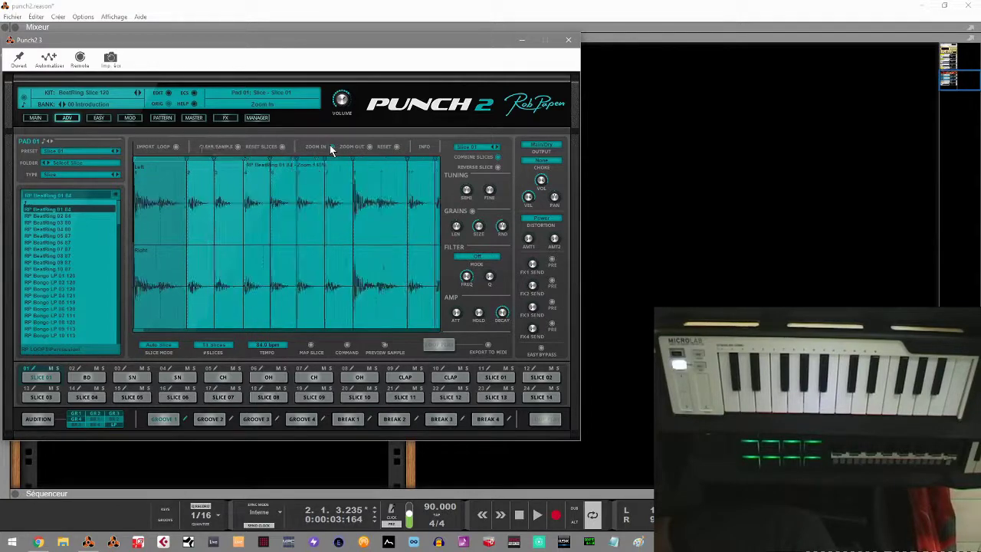
pyautogui.click(329, 144)
pyautogui.click(330, 145)
pyautogui.click(329, 145)
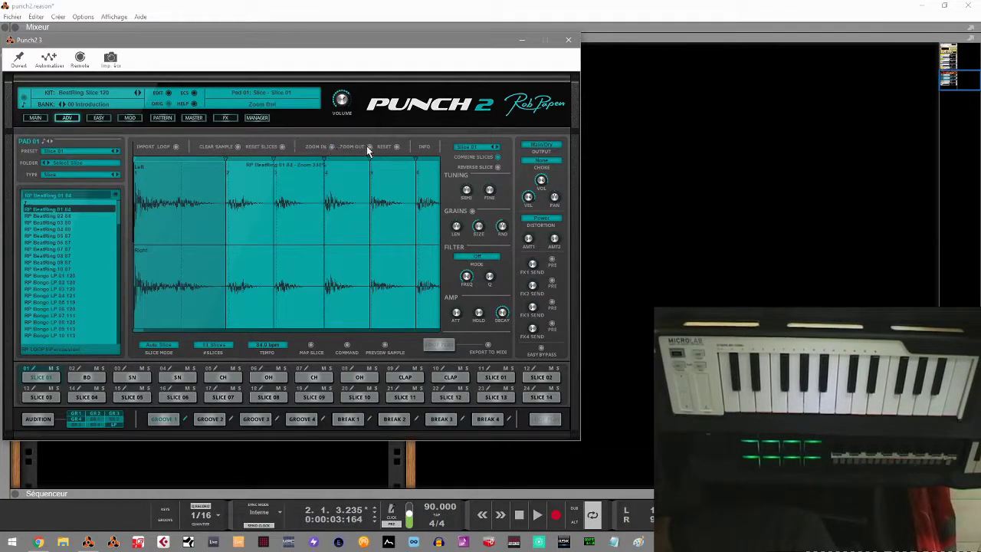
pyautogui.click(366, 145)
pyautogui.click(366, 146)
pyautogui.click(366, 146)
pyautogui.click(366, 146)
pyautogui.click(366, 146)
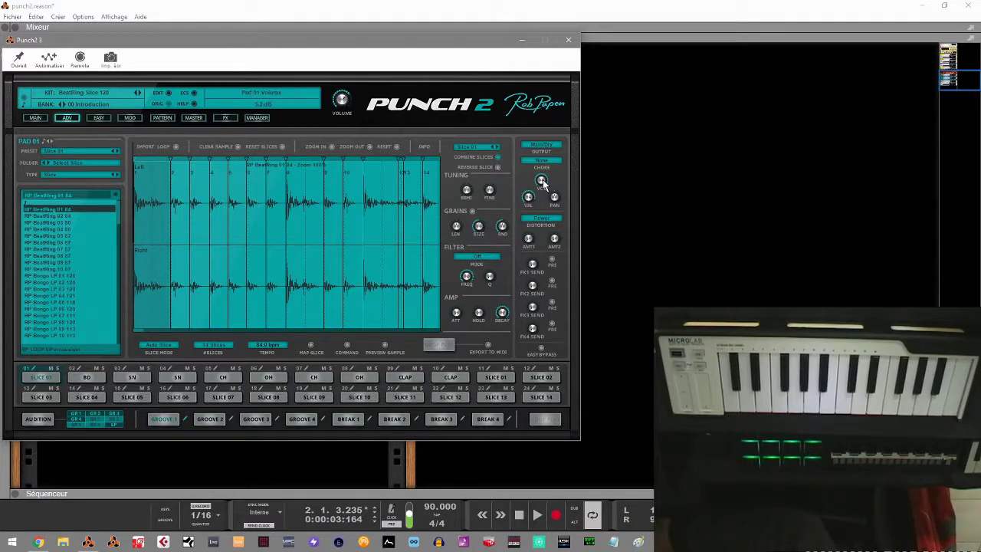
# Look through pad 01's distortion types without changing the selection, and preview the synced sliced loop
pyautogui.click(542, 218)
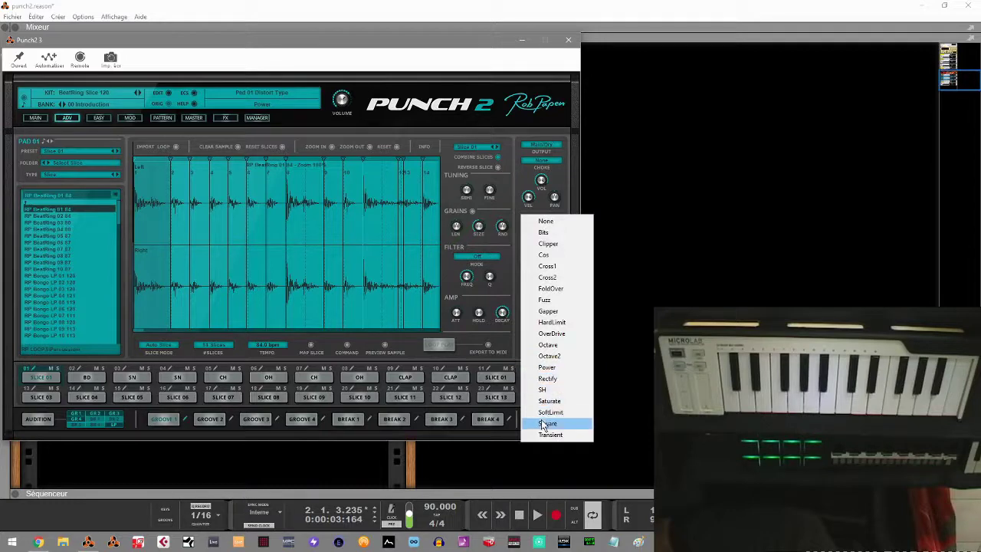
pyautogui.click(517, 295)
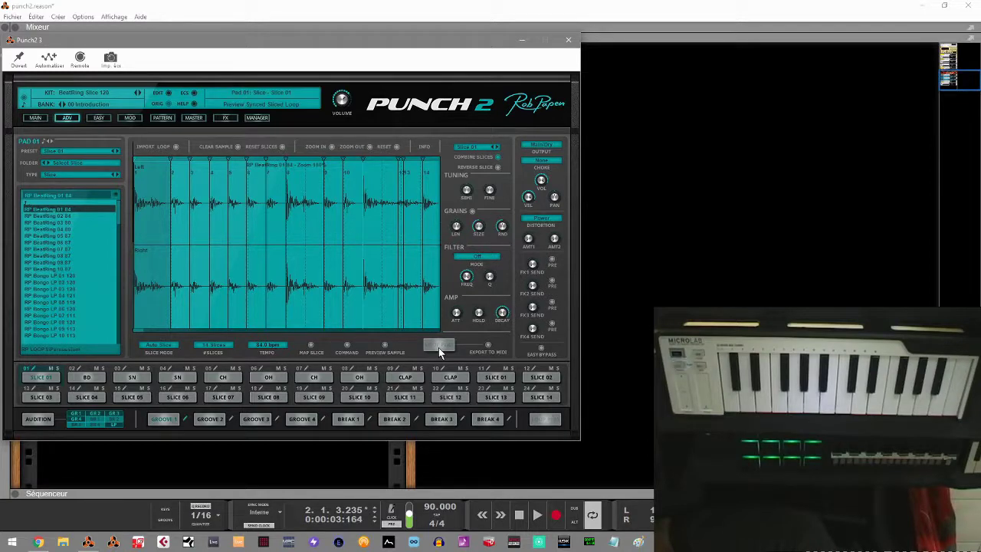
pyautogui.click(438, 346)
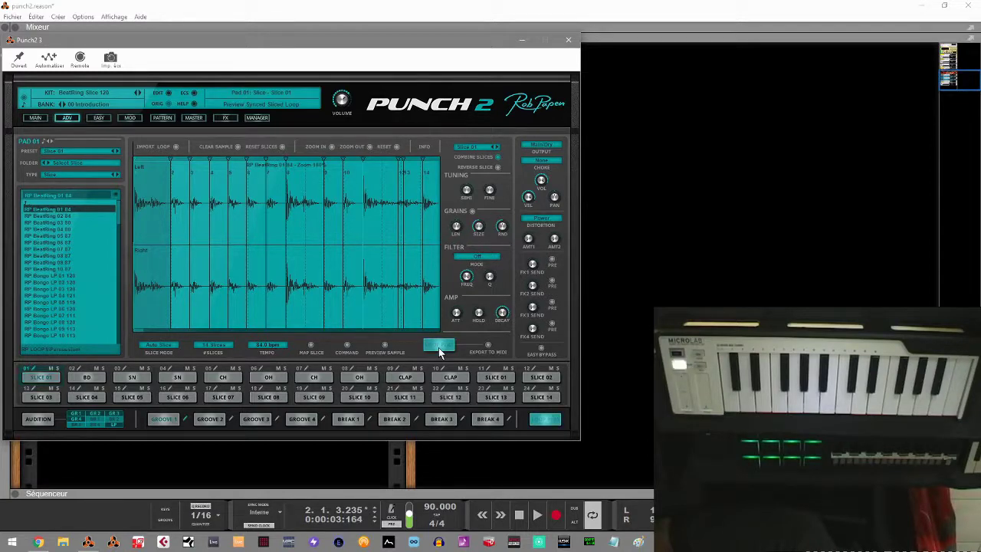
# Compare the advanced settings of bass drum pad 02 and snare pad 03, returning to pad 02
pyautogui.click(78, 371)
pyautogui.click(82, 375)
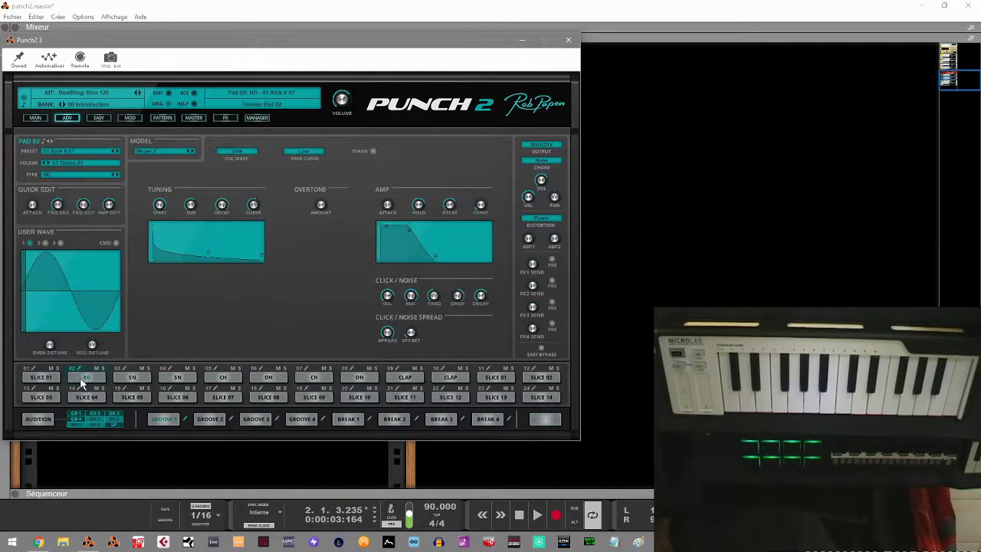
pyautogui.click(121, 369)
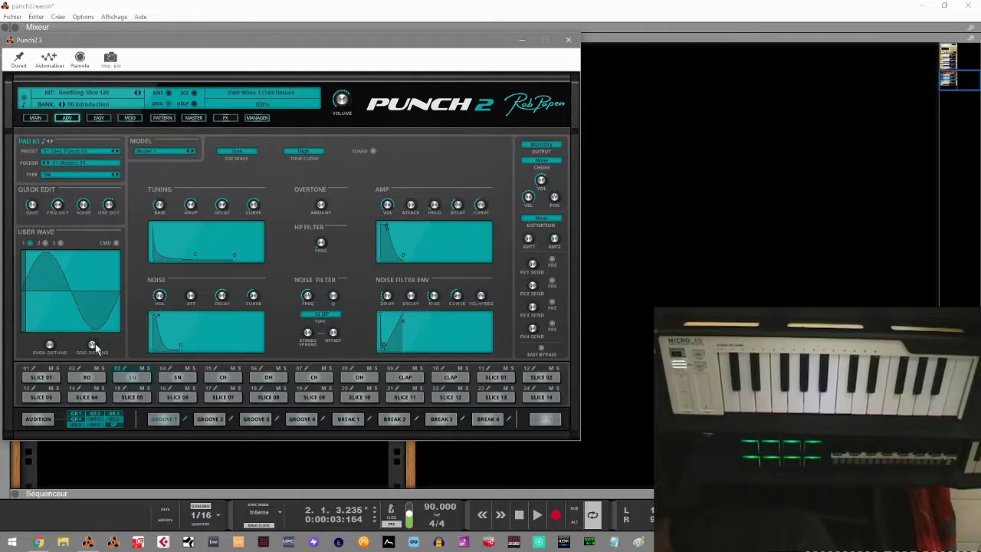
pyautogui.click(83, 379)
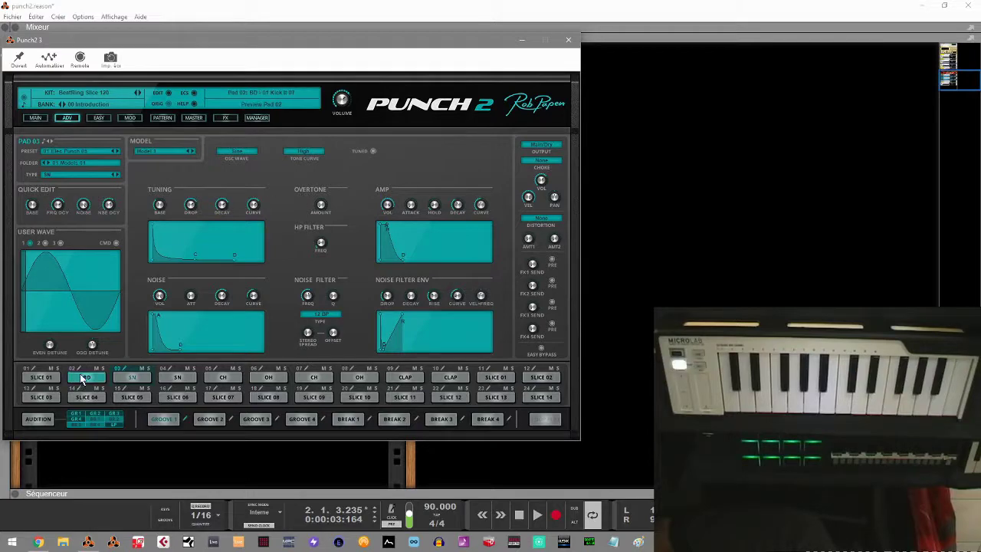
# Compare the advanced settings of snare pads 03 and 04, and view the Easy screen's faders
pyautogui.click(129, 376)
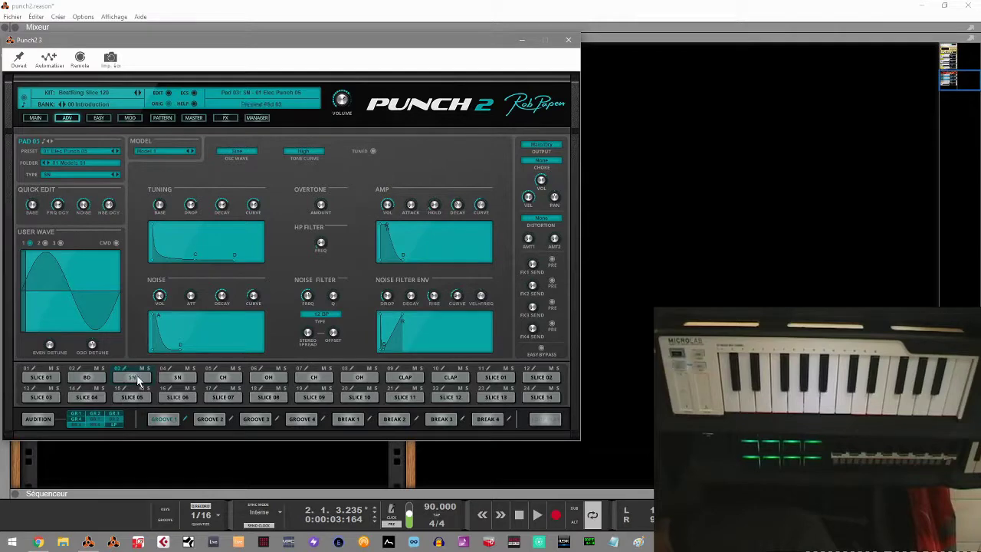
pyautogui.click(178, 375)
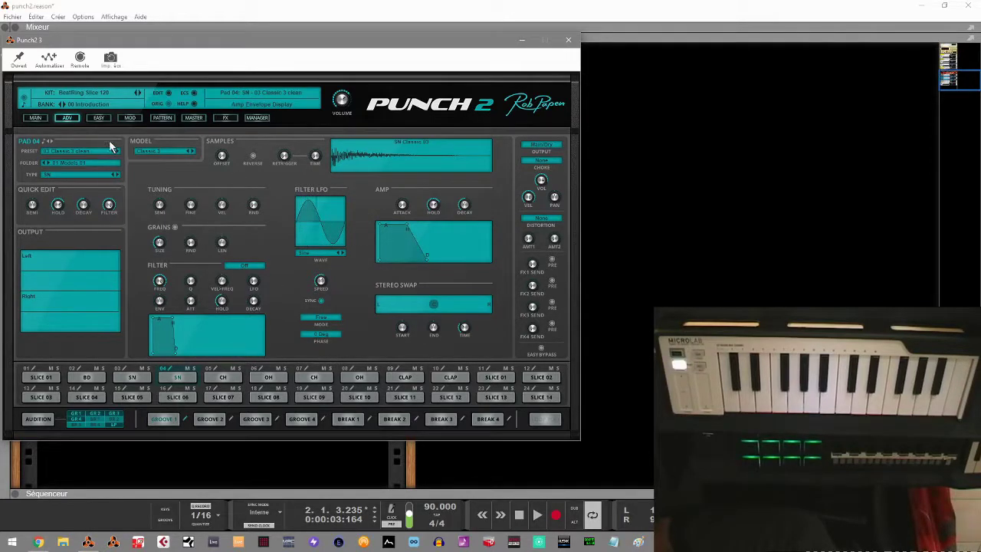
pyautogui.click(99, 117)
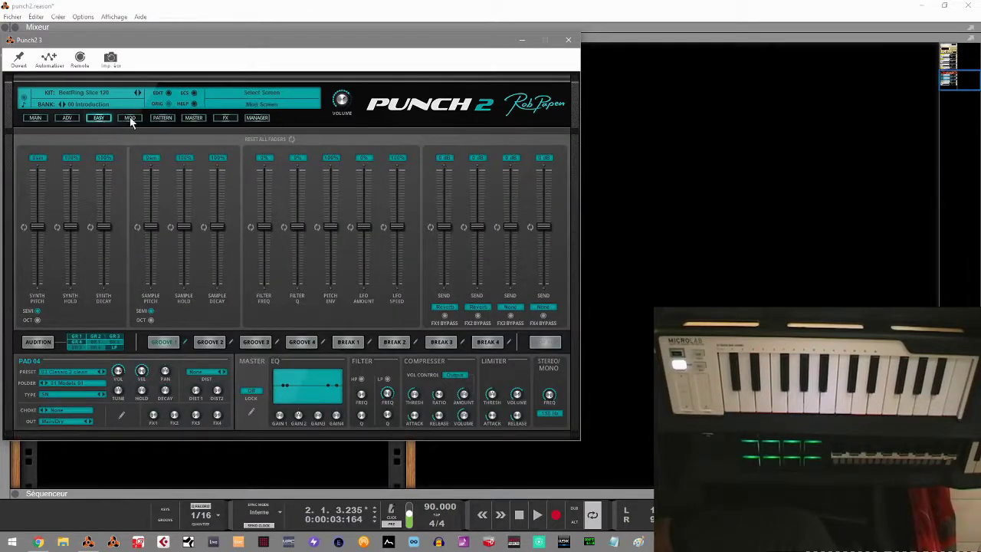
pyautogui.click(35, 118)
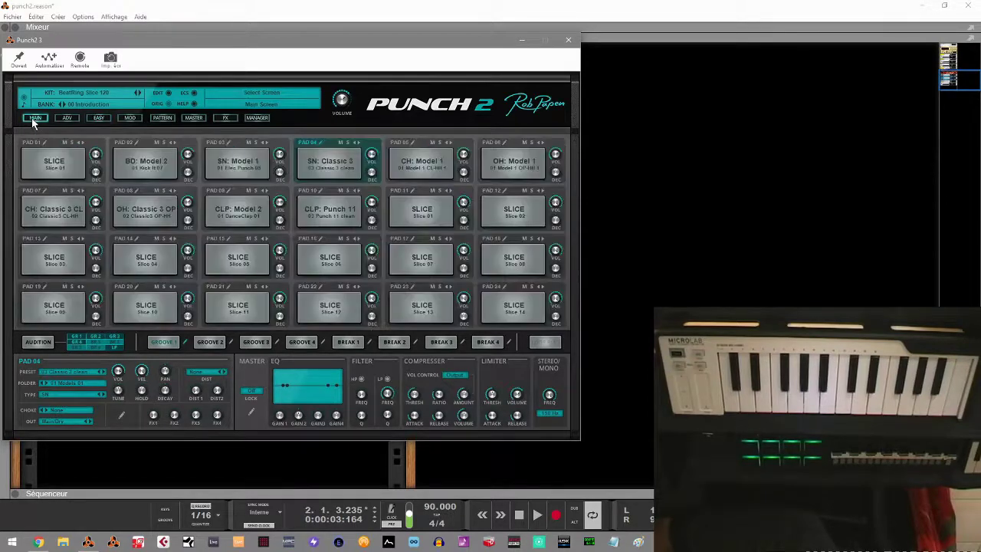
pyautogui.click(67, 118)
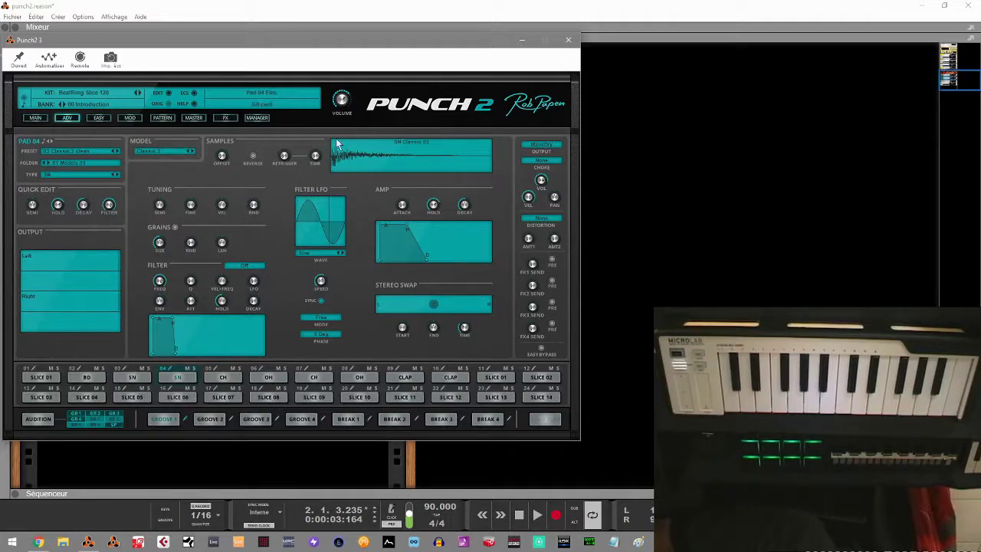
pyautogui.click(99, 117)
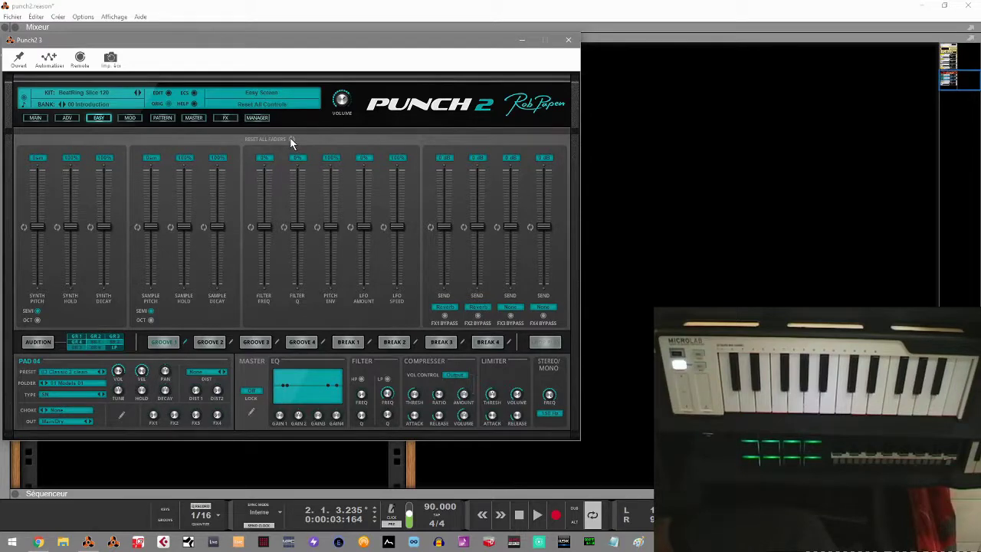
# Examine the modulation settings and the source options for matrix row 1 without assigning one
pyautogui.click(128, 117)
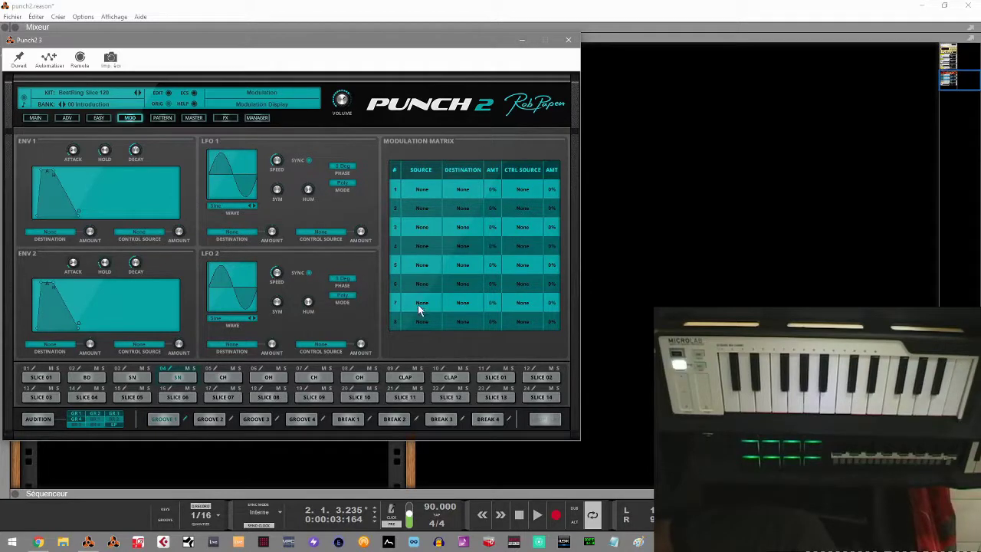
pyautogui.click(419, 189)
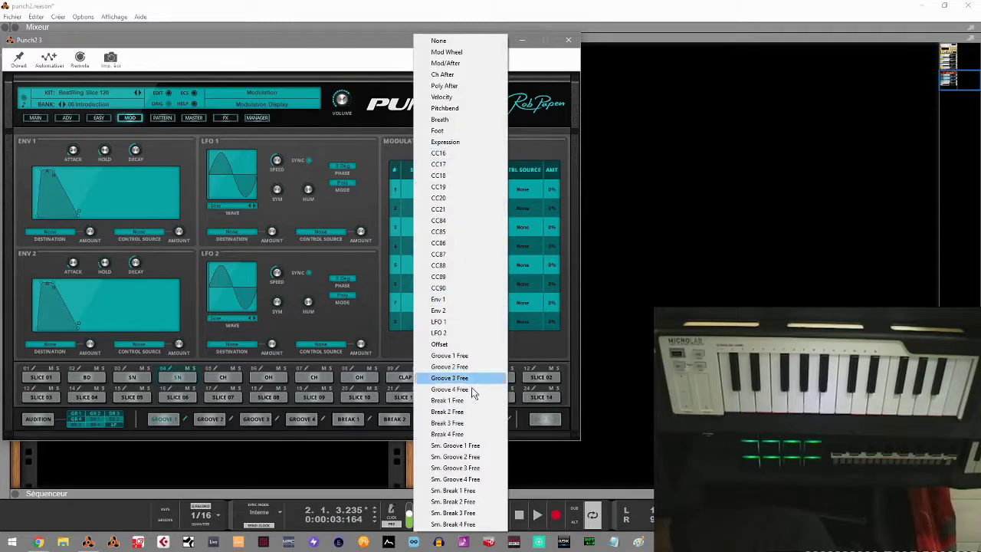
pyautogui.click(569, 312)
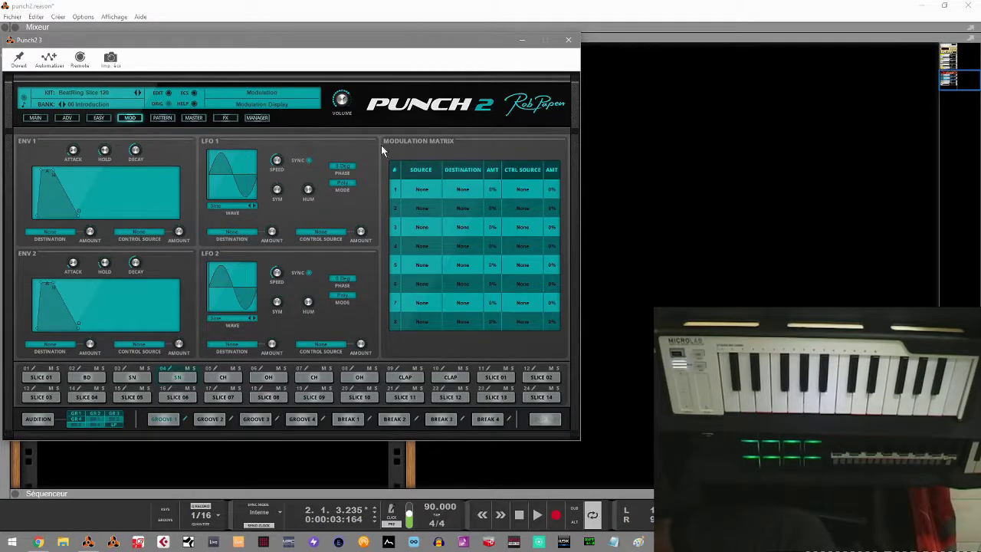
# Look through the step patterns of Groove 1, Groove 2 and Groove 3, returning to Groove 1
pyautogui.click(162, 119)
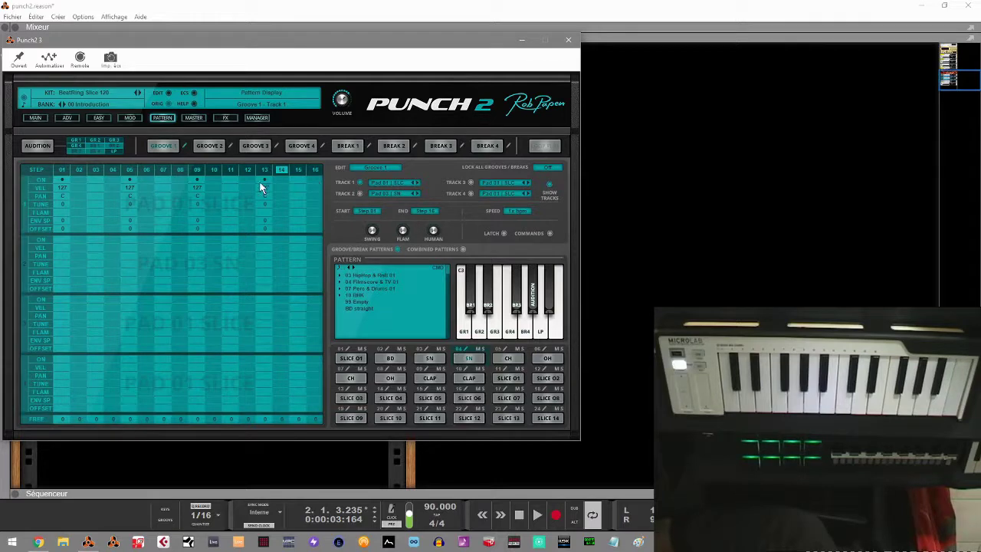
pyautogui.click(157, 145)
pyautogui.click(205, 147)
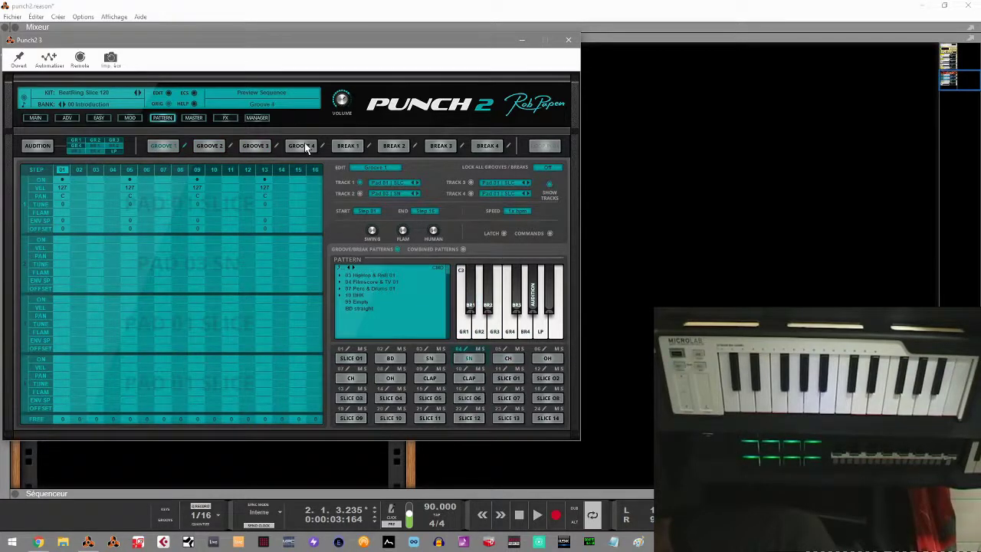
pyautogui.click(232, 146)
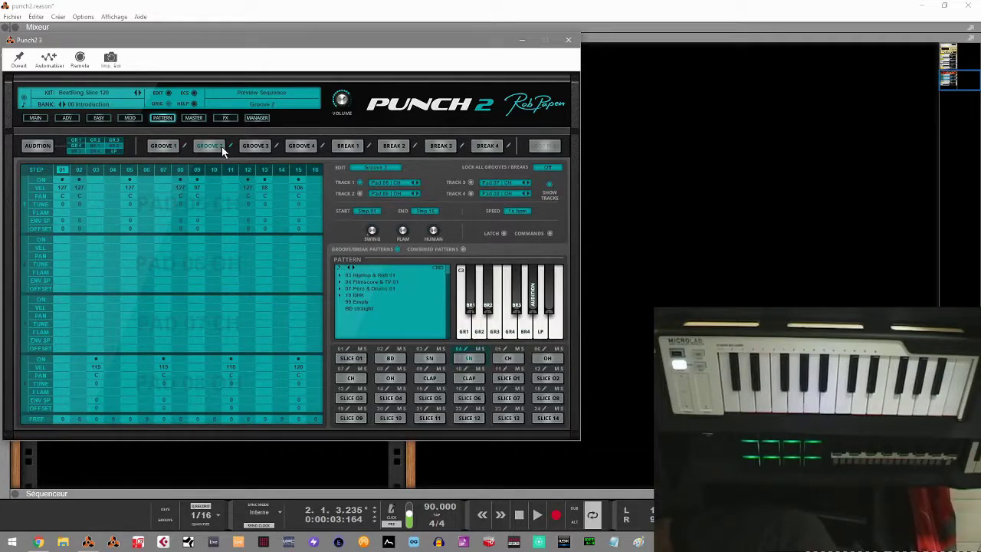
pyautogui.click(278, 147)
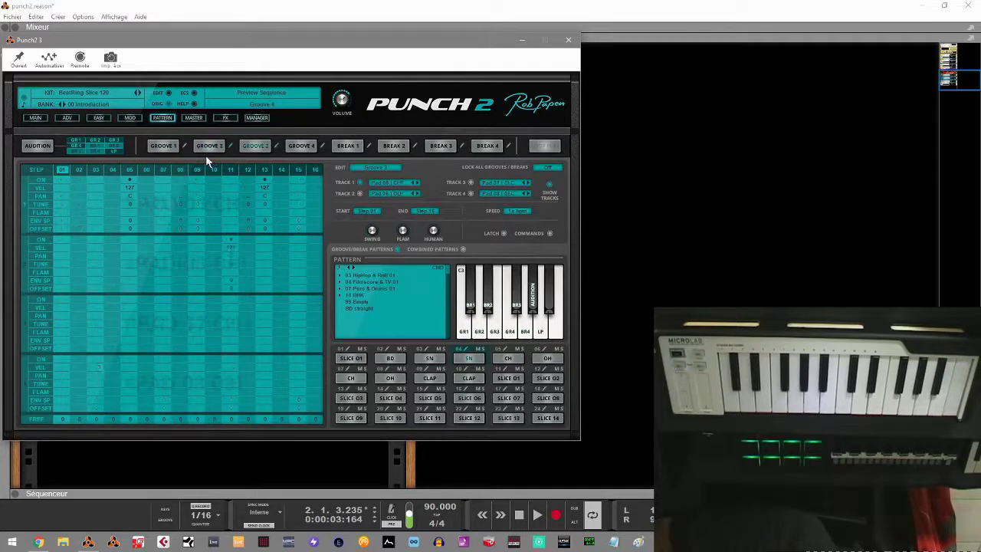
pyautogui.click(182, 145)
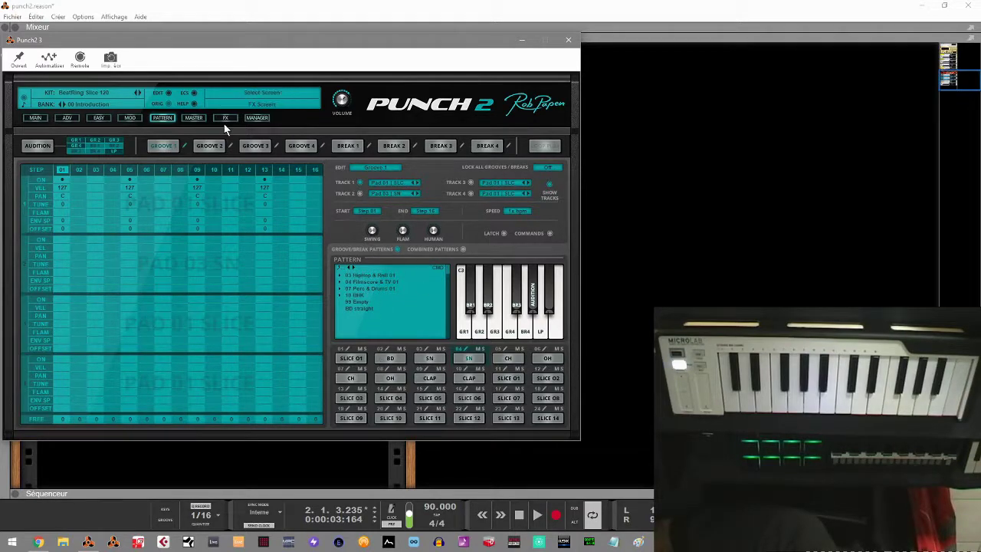
# Review the master mixer with its EQ, filter and dynamics sections, and browse the kit preset manager
pyautogui.click(193, 118)
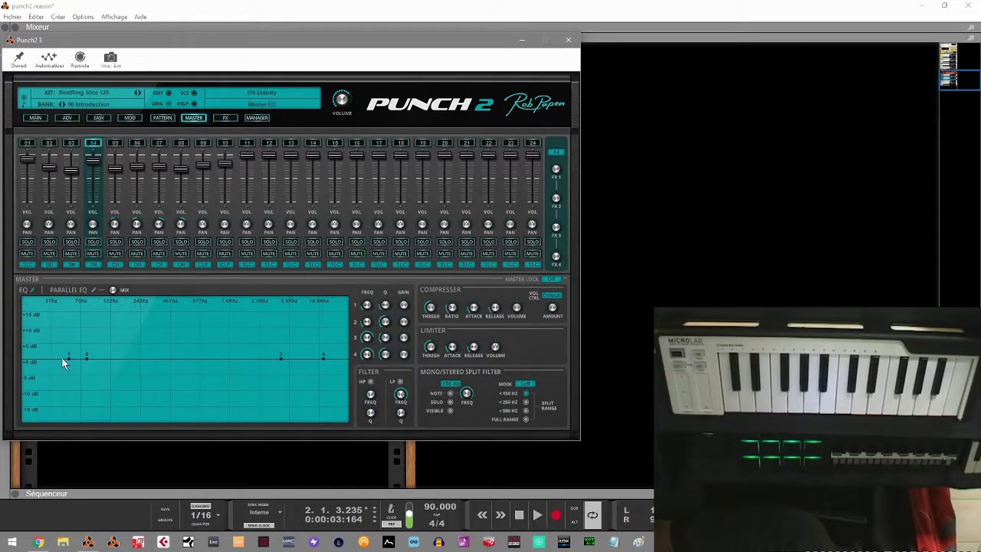
pyautogui.click(368, 376)
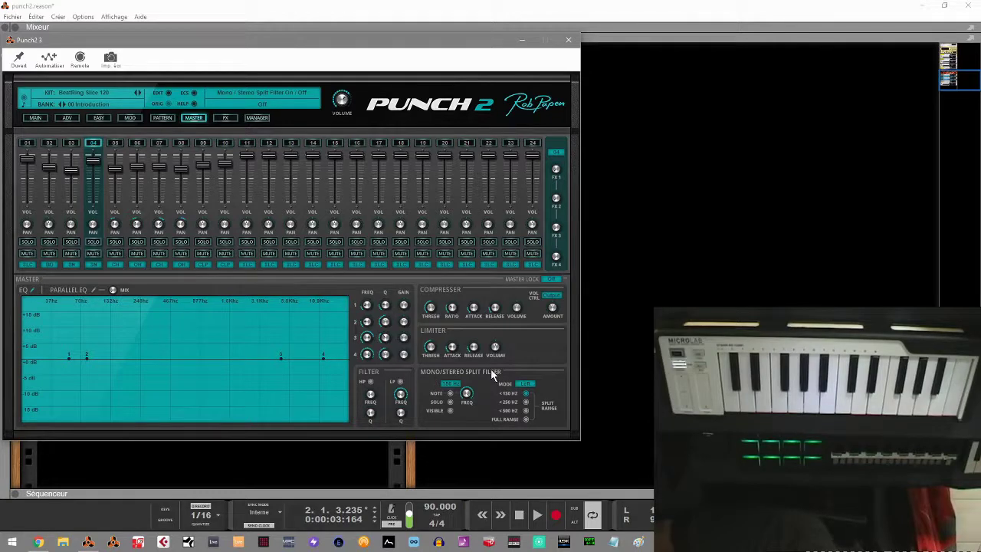
pyautogui.click(257, 117)
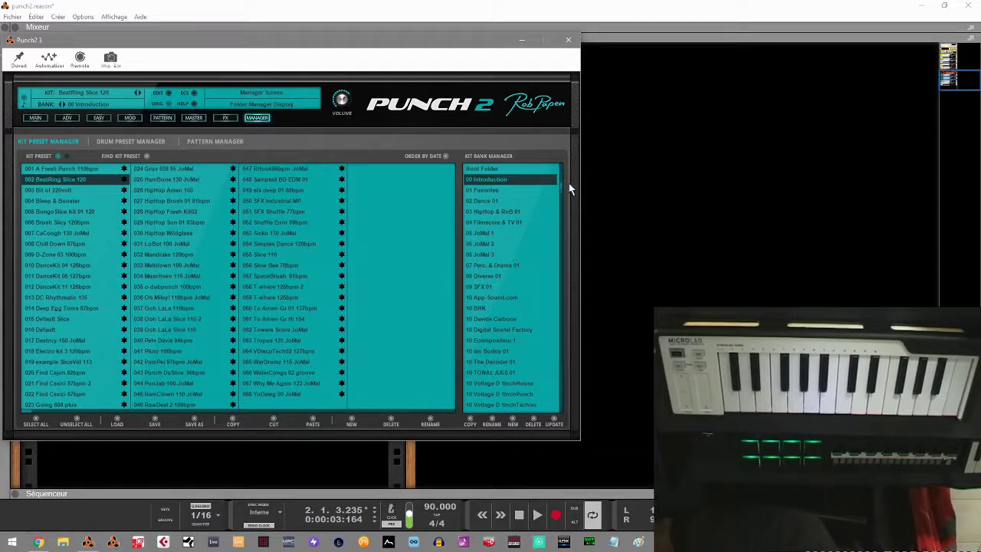
pyautogui.moveTo(561, 191); pyautogui.dragTo(569, 163)
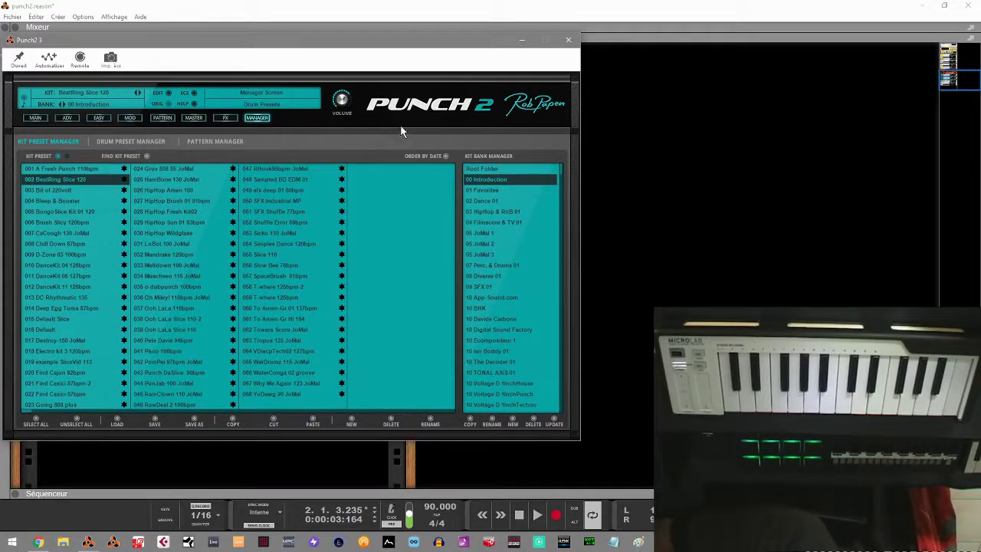
# Close the Punch2 3 device and delete it from the rack
pyautogui.click(568, 41)
pyautogui.press('Delete')
pyautogui.press('Return')
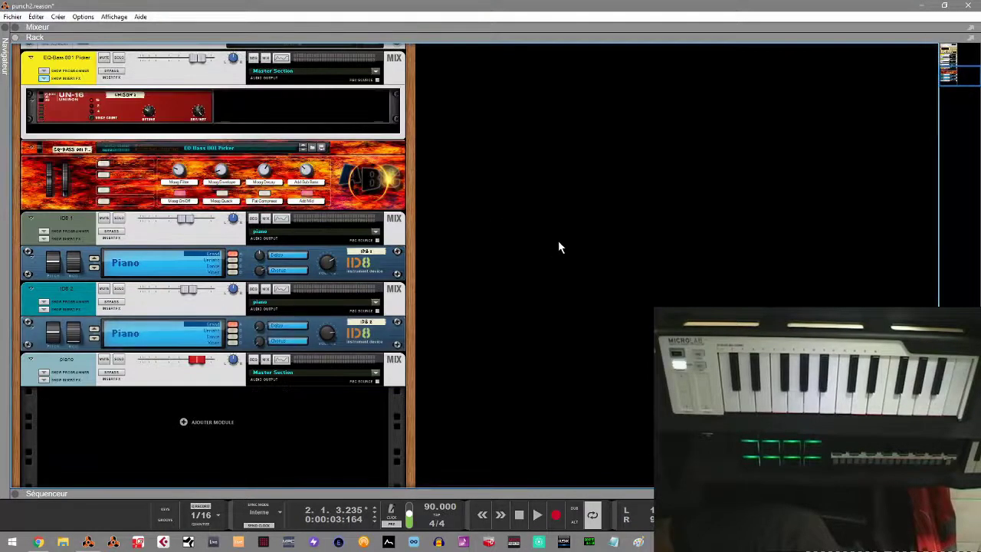
# Open the Punch2 1 device from the rack and examine the sliced loop on pad 01, closing the device when done
pyautogui.moveTo(952, 83); pyautogui.dragTo(955, 60)
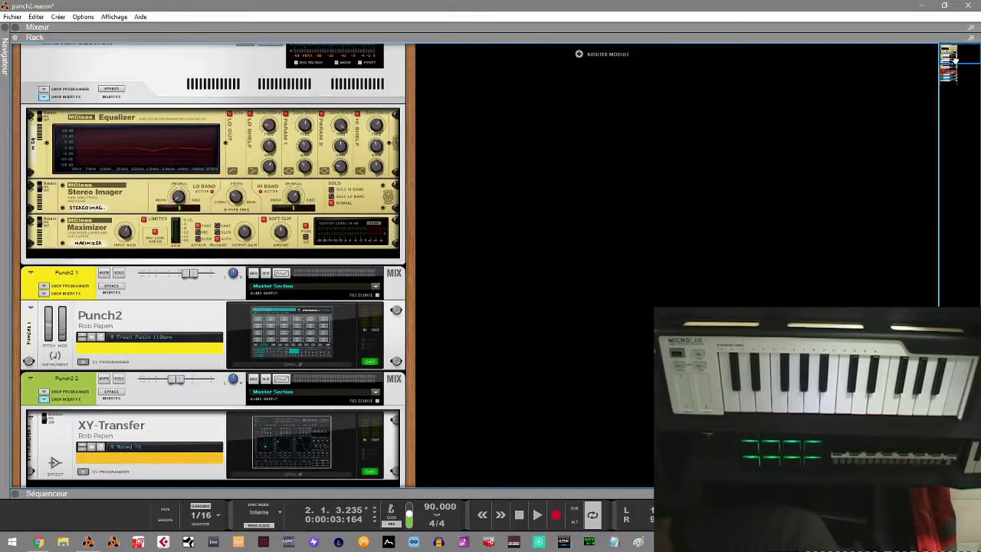
pyautogui.doubleClick(291, 333)
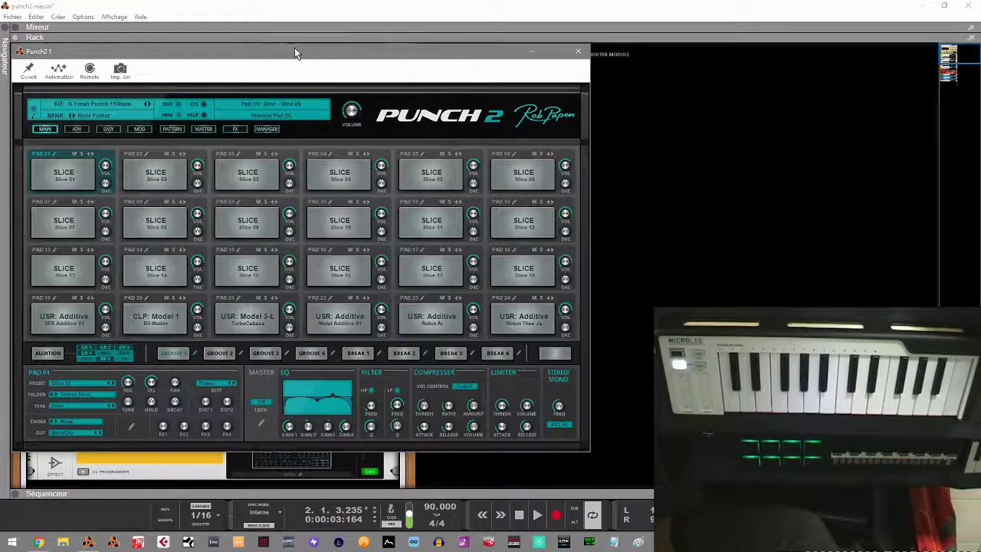
pyautogui.moveTo(294, 48); pyautogui.dragTo(397, 52)
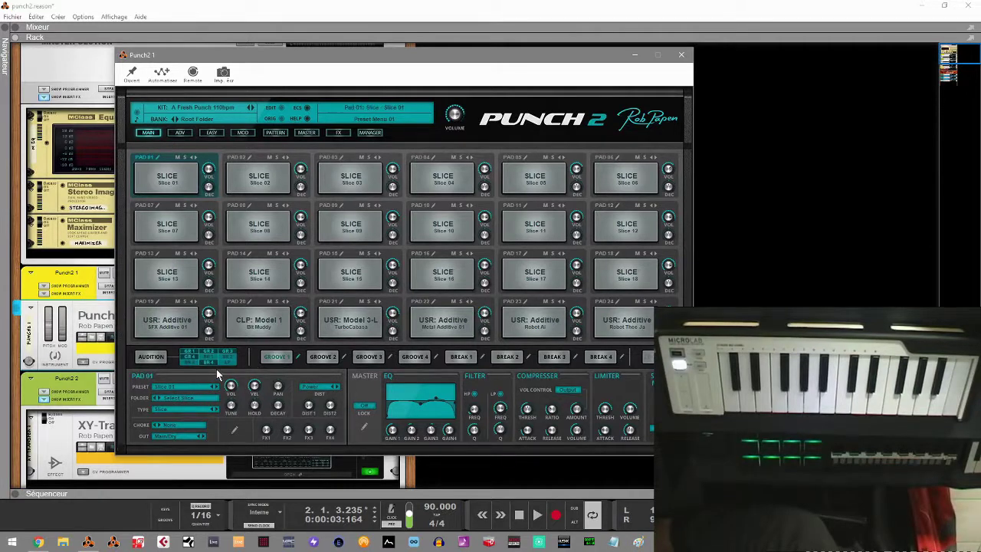
pyautogui.click(179, 133)
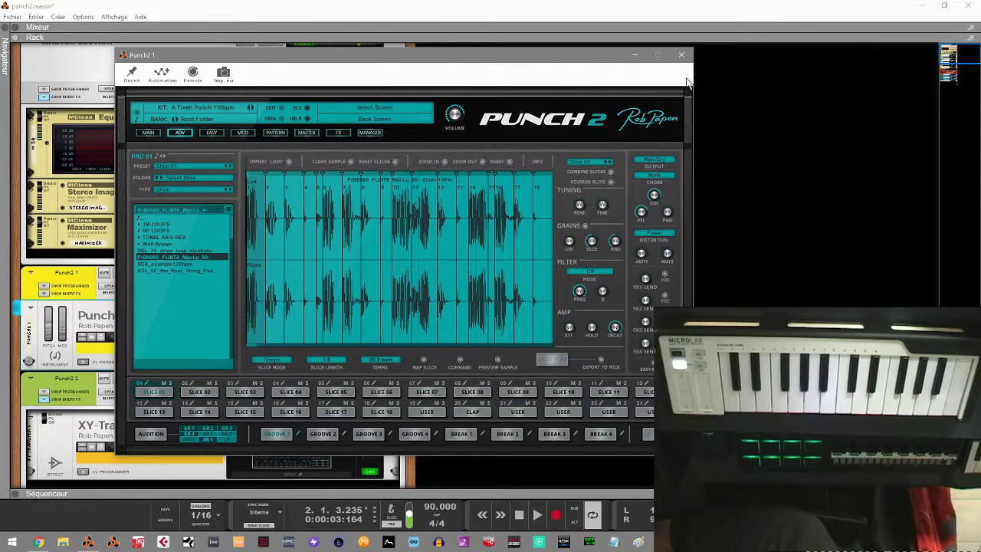
pyautogui.click(681, 54)
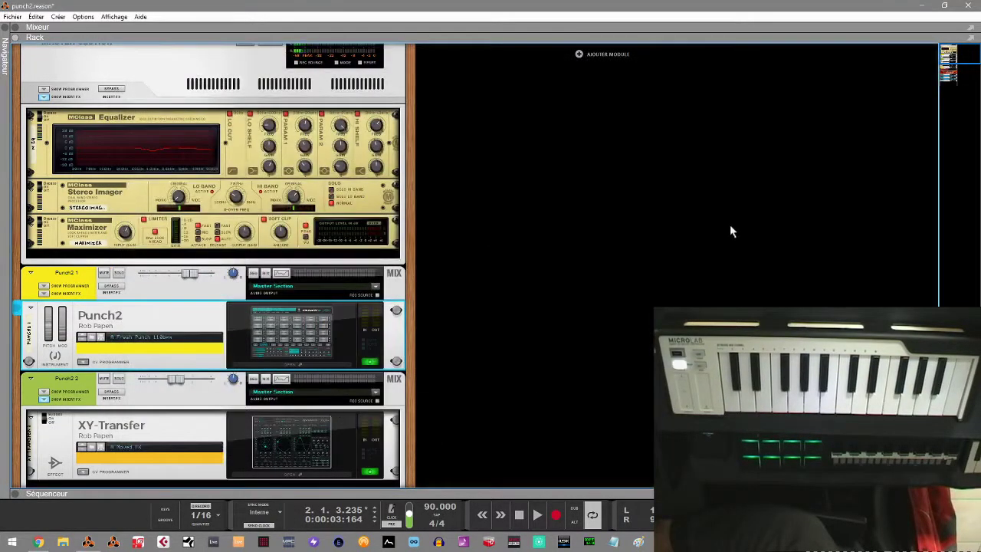
# Open the Punch2 2 device and examine the sliced string pad loop on pad 01
pyautogui.moveTo(955, 51); pyautogui.dragTo(954, 68)
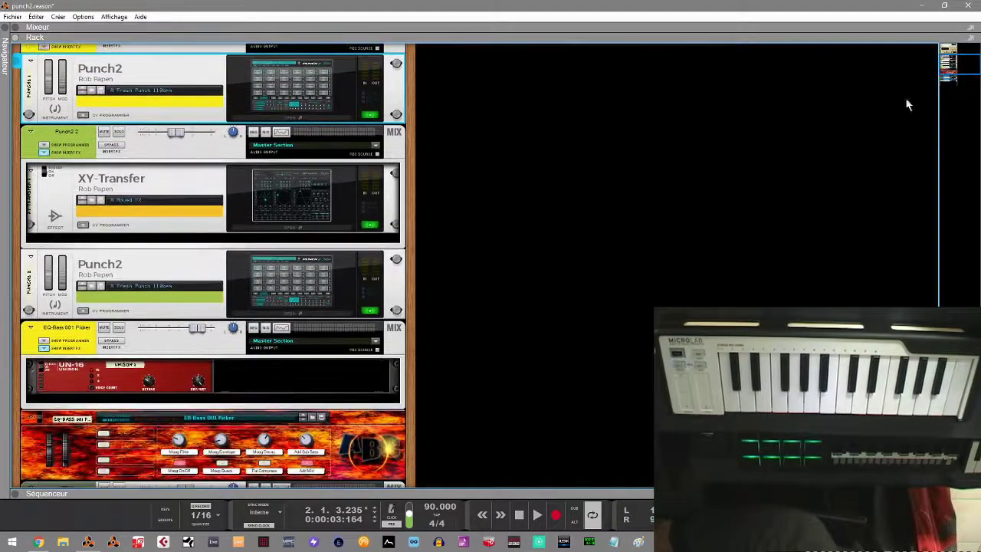
pyautogui.click(305, 314)
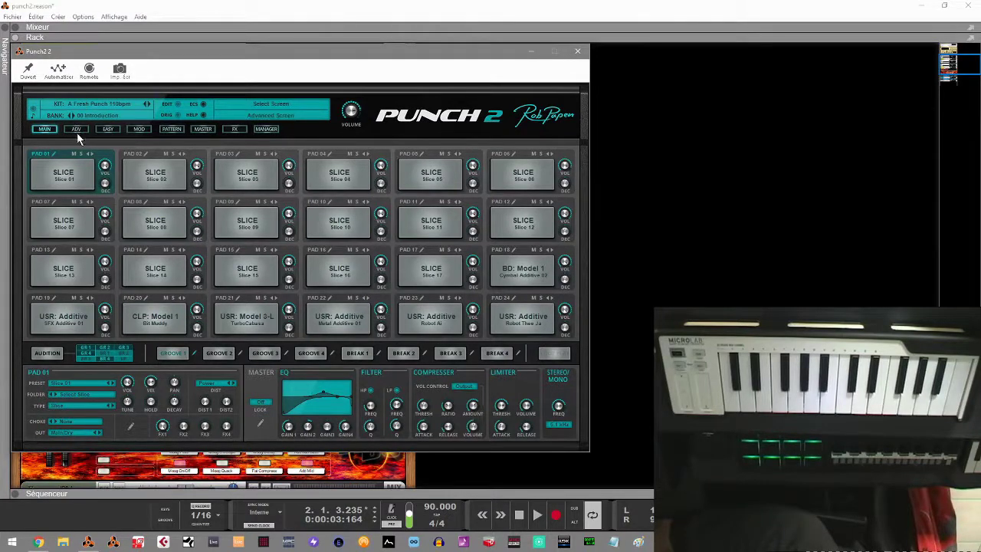
pyautogui.click(76, 129)
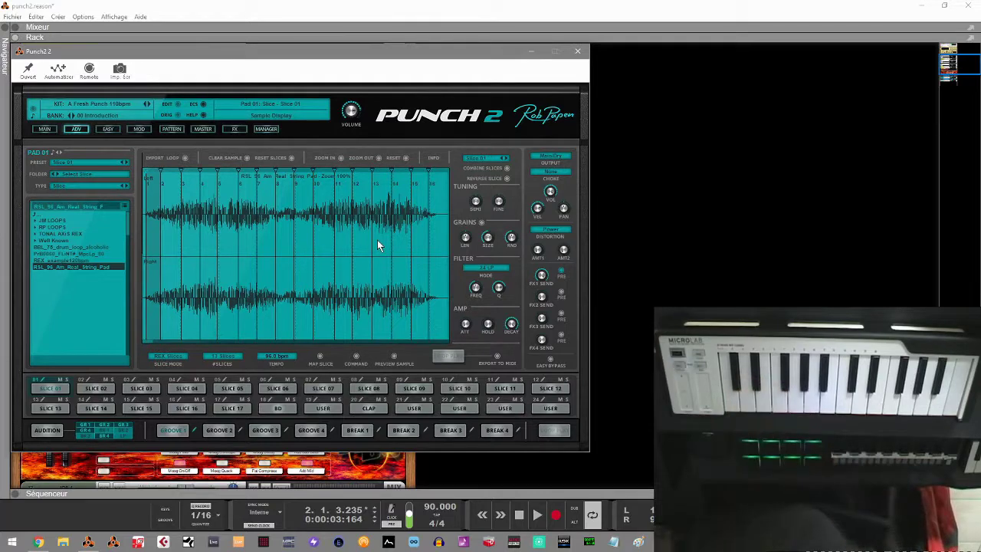
# Close the Punch2 2 device and make its sequencer track the one played from the MIDI keyboard, hiding the sequencer again
pyautogui.click(16, 498)
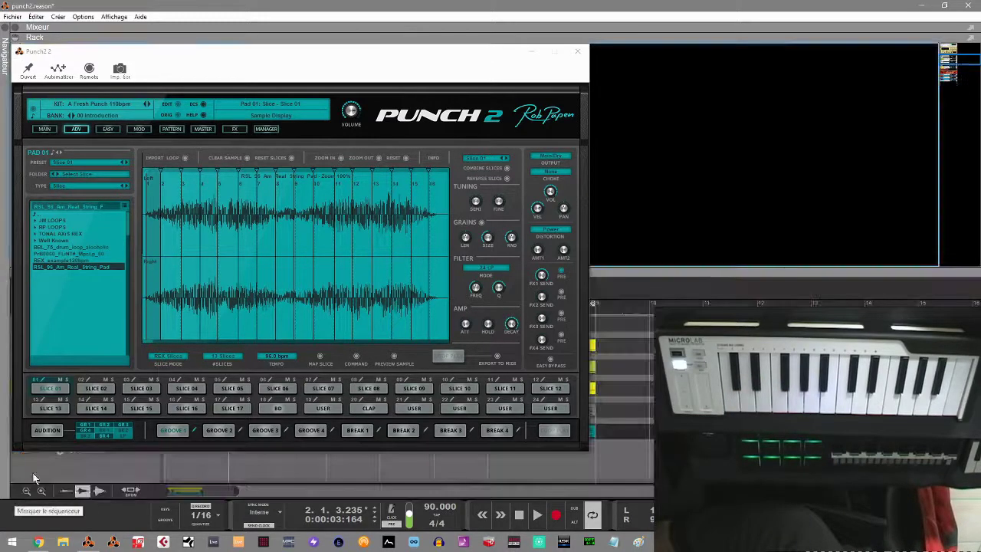
pyautogui.click(577, 52)
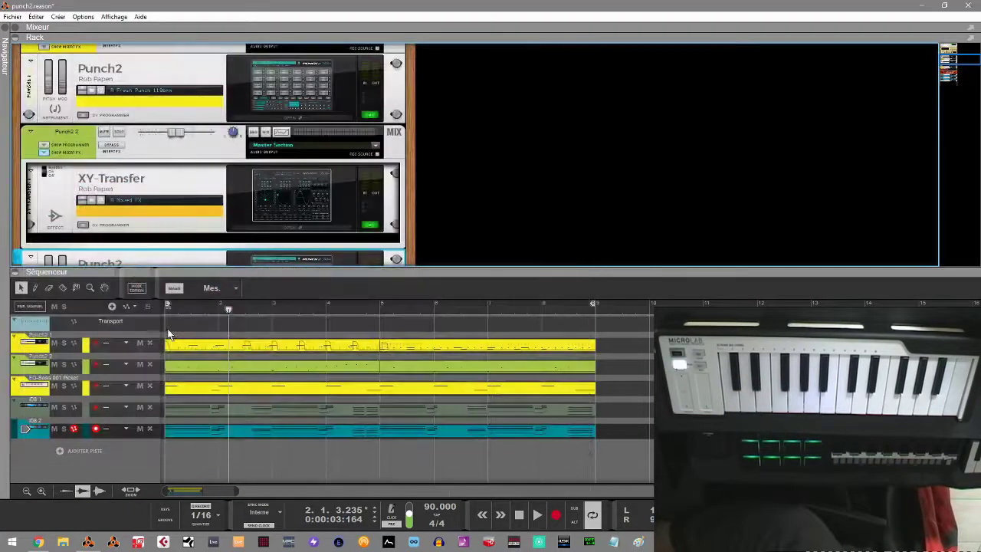
pyautogui.click(27, 366)
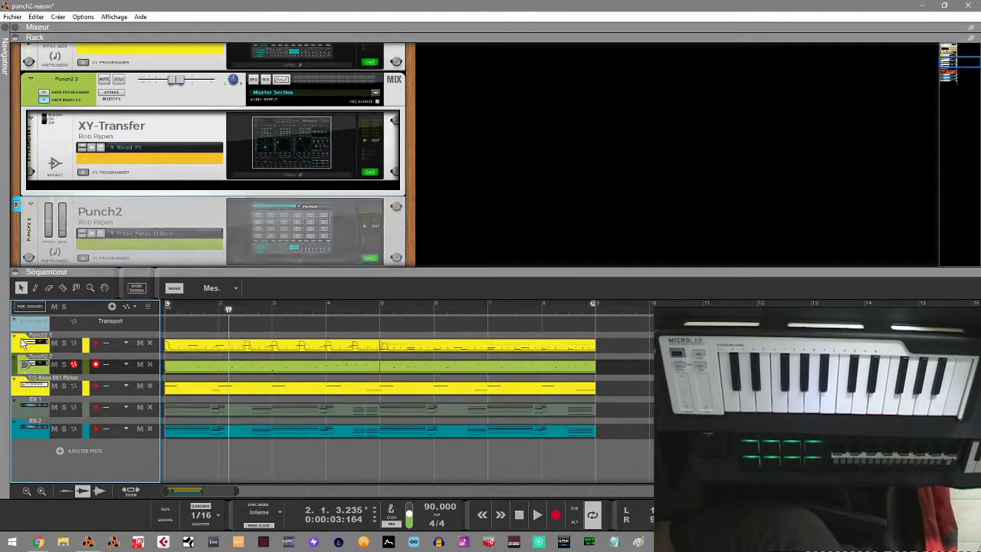
pyautogui.click(15, 271)
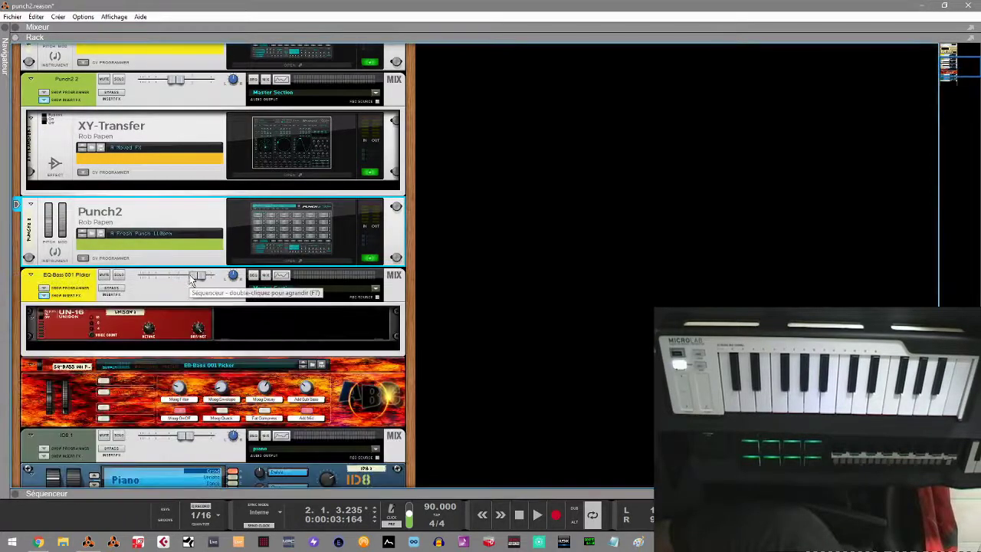
# Reopen Punch2 2 to review its pads and pad 01's slices, and return to the rack with the sequencer shown
pyautogui.click(243, 266)
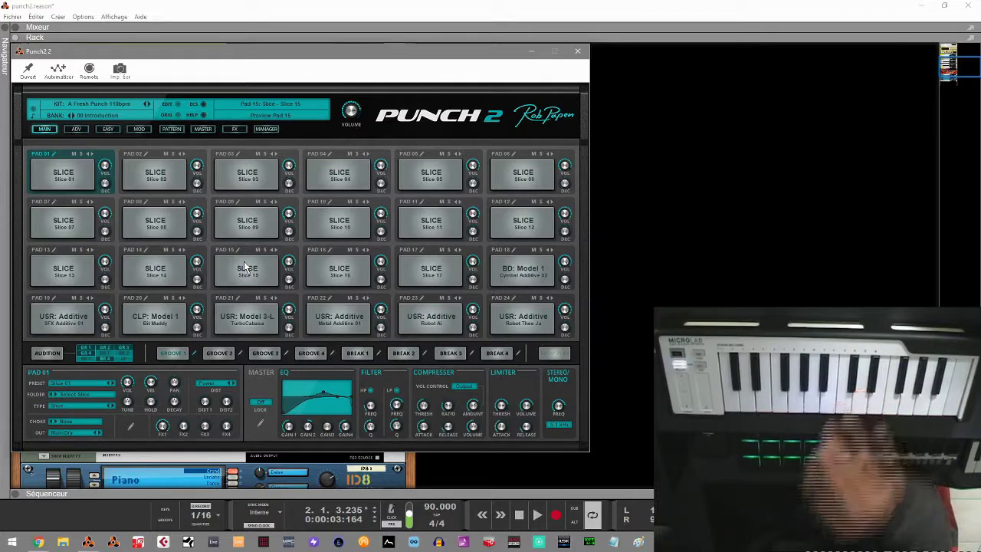
pyautogui.click(76, 128)
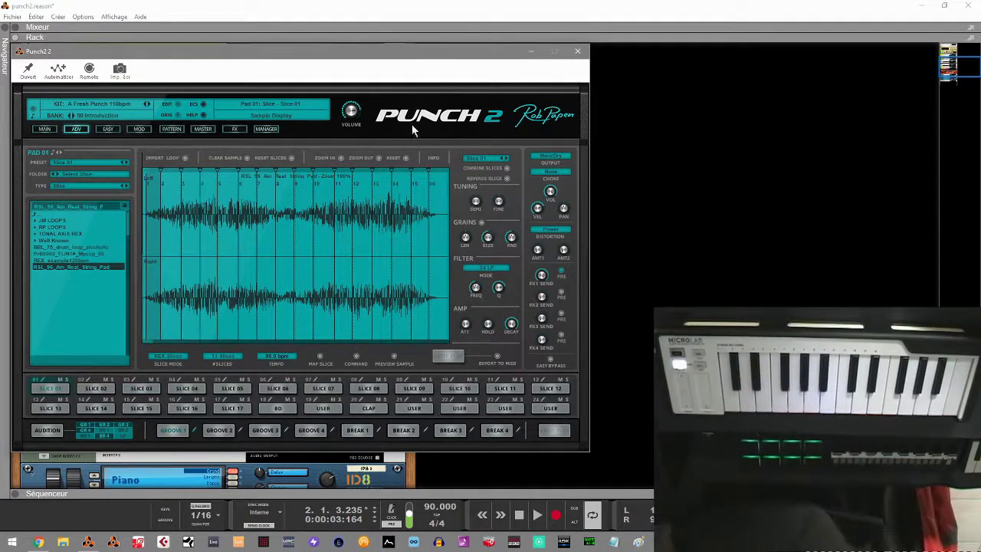
pyautogui.click(576, 52)
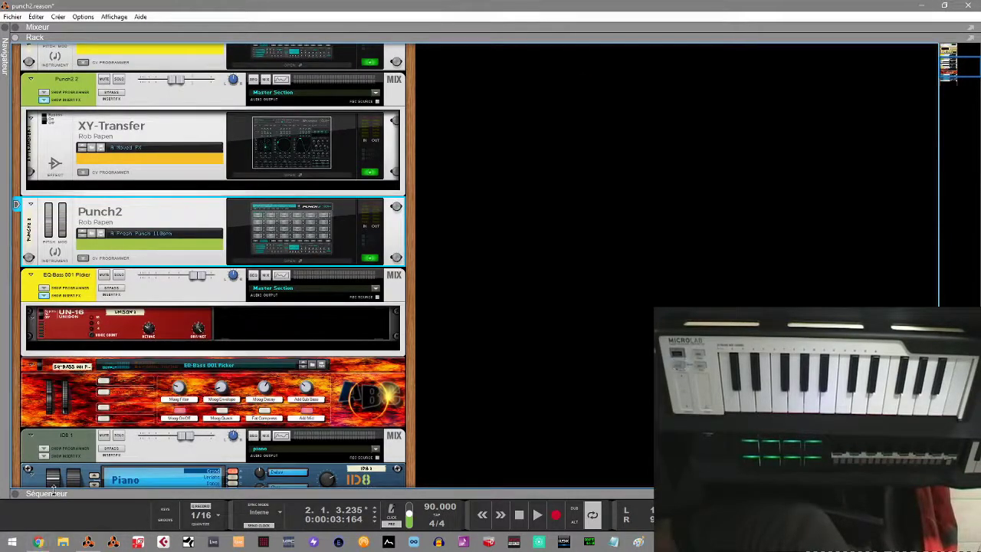
pyautogui.click(16, 494)
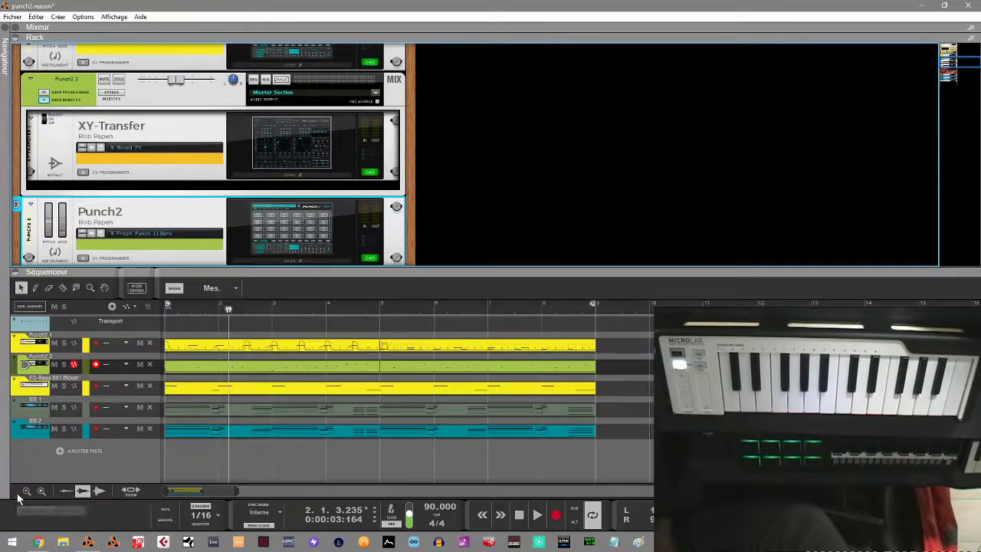
# Make Punch2 1 the track played from the MIDI keyboard, hide the sequencer, and review the Punch2 1 device's pads, closing it when done
pyautogui.click(51, 348)
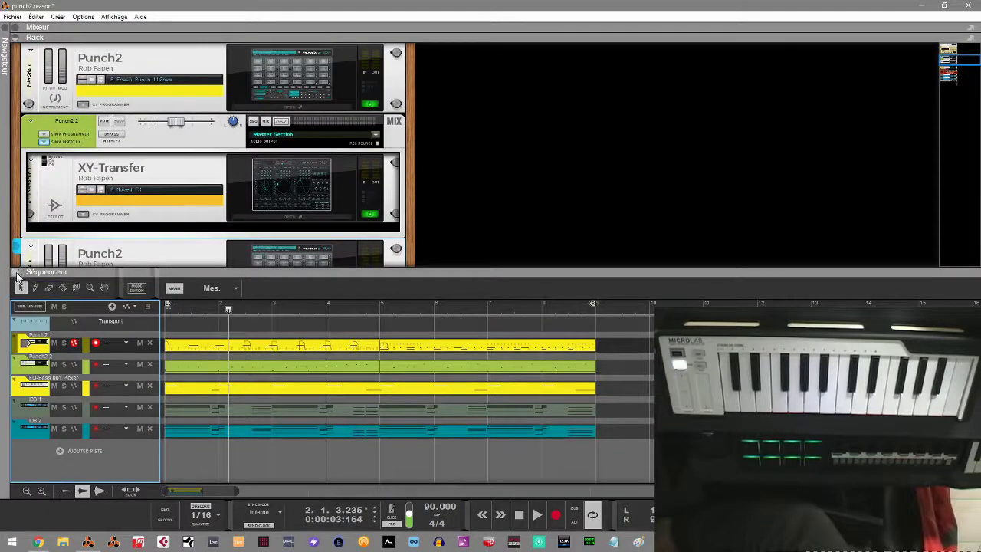
pyautogui.click(17, 273)
pyautogui.click(287, 112)
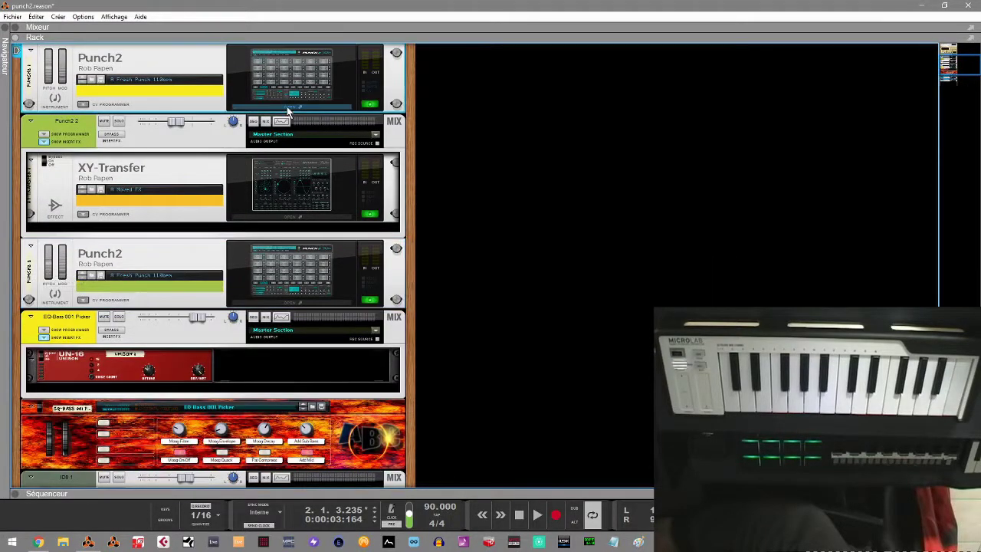
pyautogui.click(288, 108)
pyautogui.moveTo(348, 59); pyautogui.dragTo(248, 57)
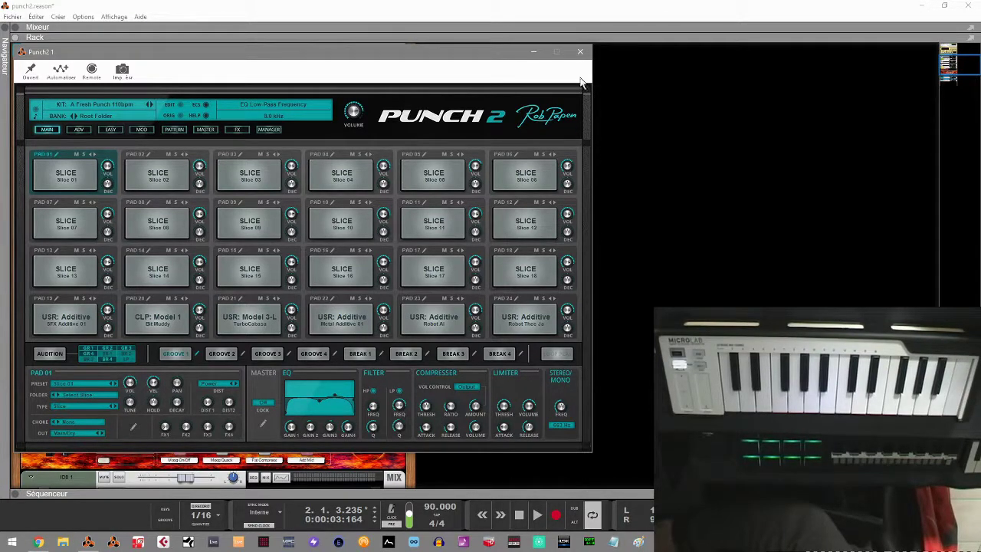
pyautogui.click(579, 52)
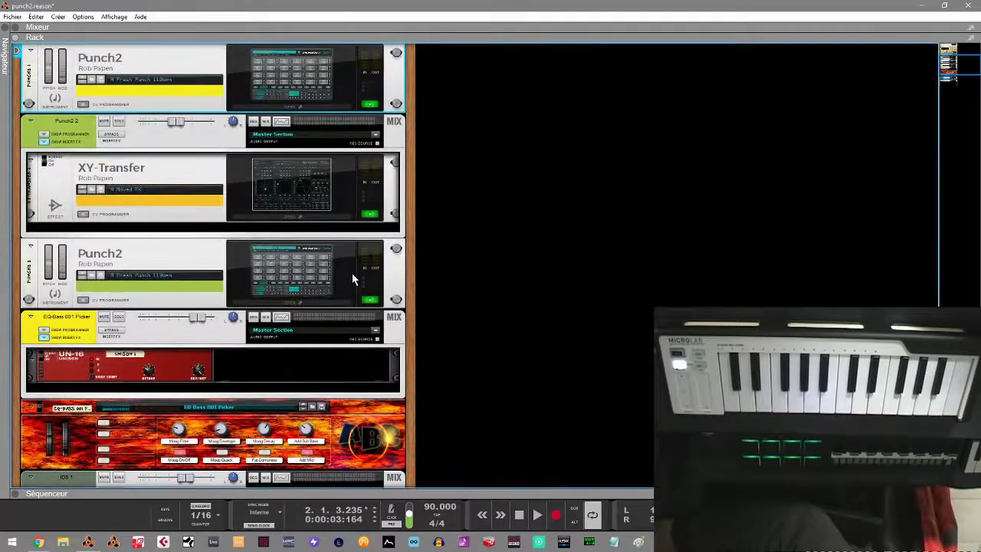
# Open the XY-Transfer insert effect to examine its Gater and Filter blocks, close it and start song playback
pyautogui.doubleClick(289, 214)
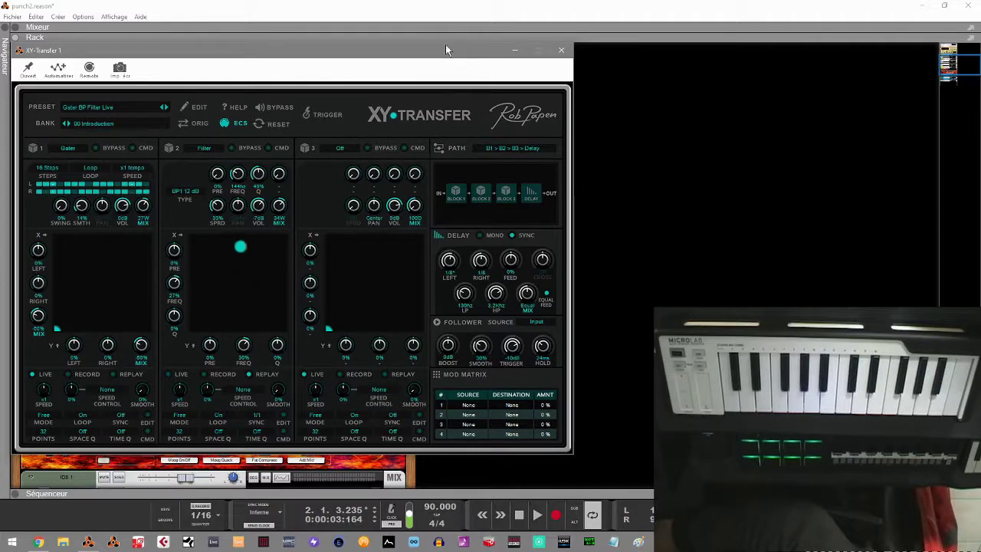
pyautogui.click(561, 50)
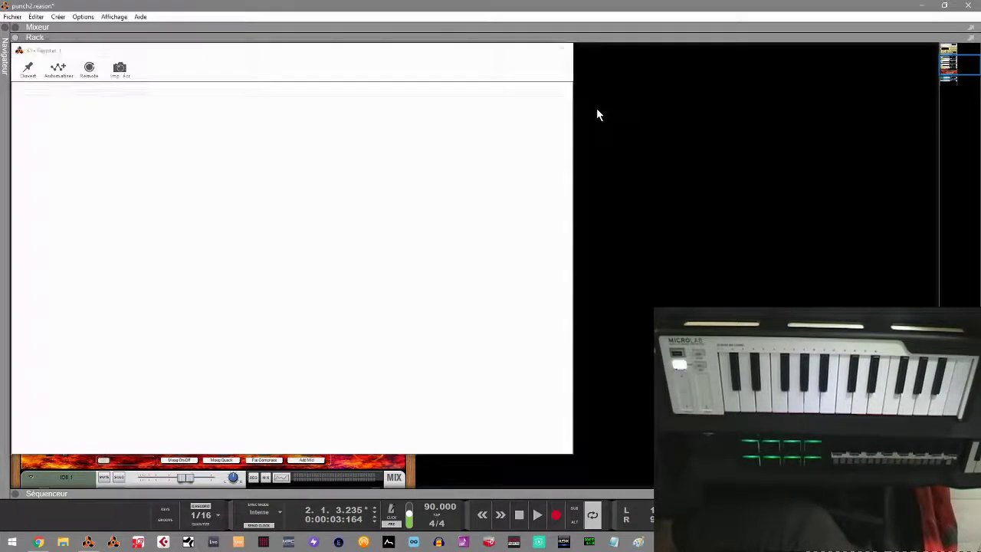
pyautogui.press('space')
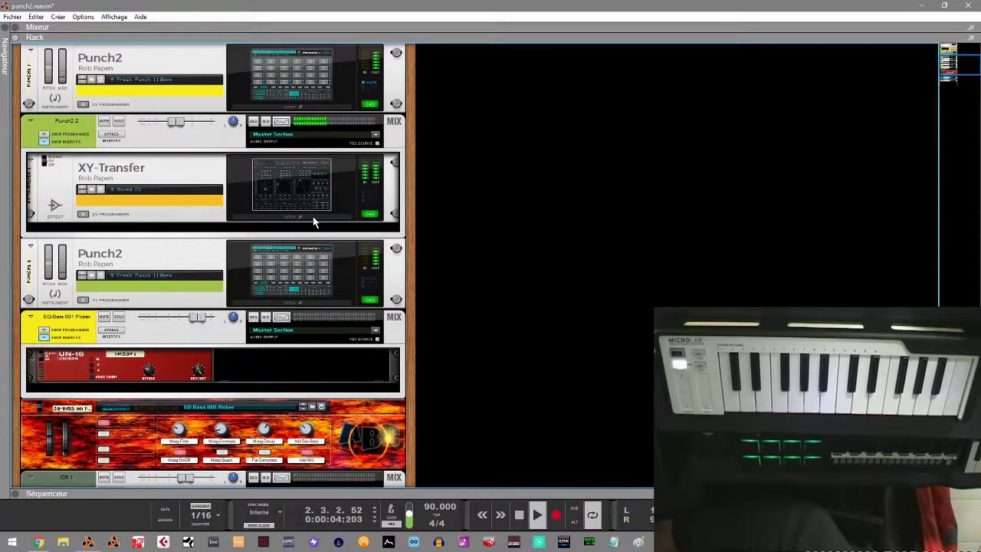
# Show Punch2 2's master screen, nudge the central EQ boost slightly higher, and put the device window away
pyautogui.click(296, 303)
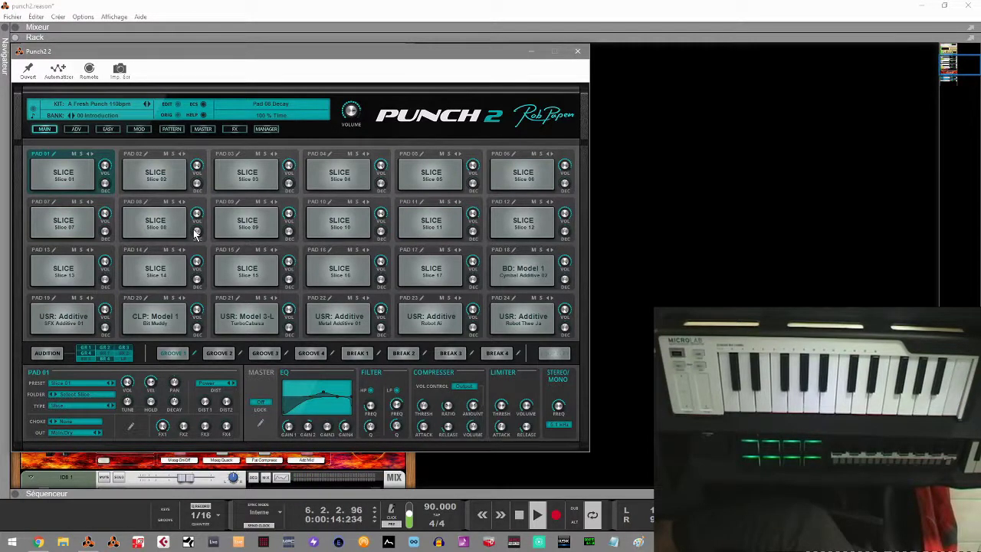
pyautogui.click(202, 129)
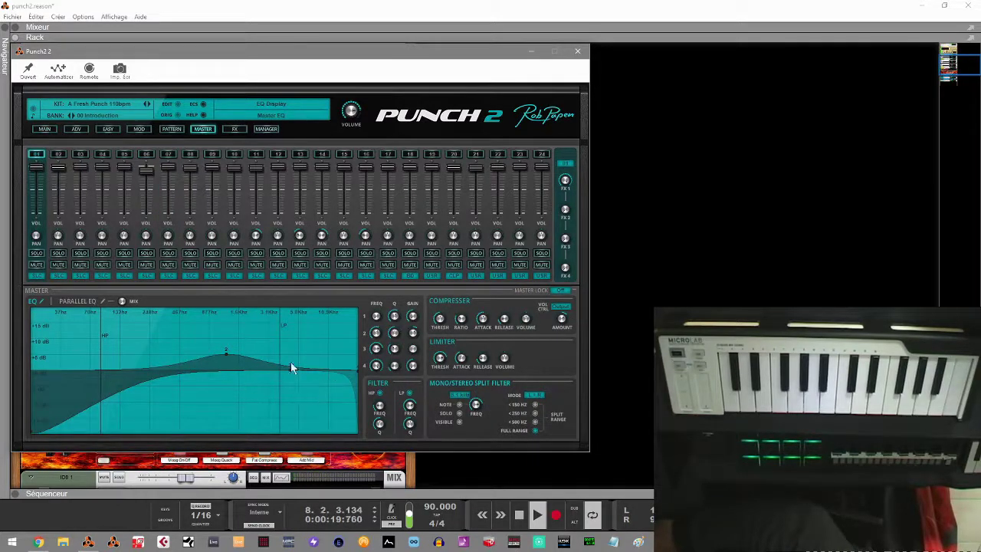
pyautogui.moveTo(226, 353)
pyautogui.mouseDown()
pyautogui.moveTo(230, 422)
pyautogui.moveTo(229, 352)
pyautogui.mouseUp()
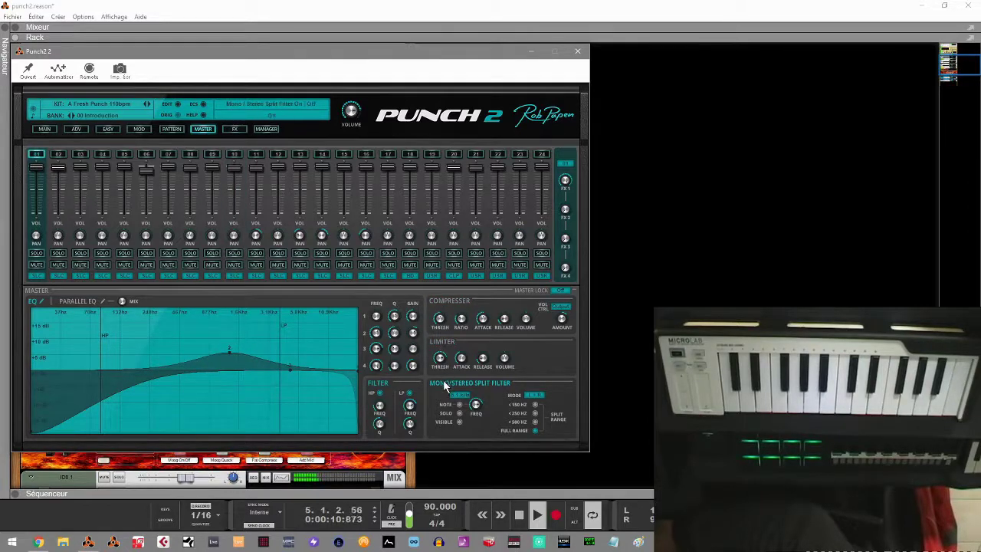
pyautogui.click(390, 389)
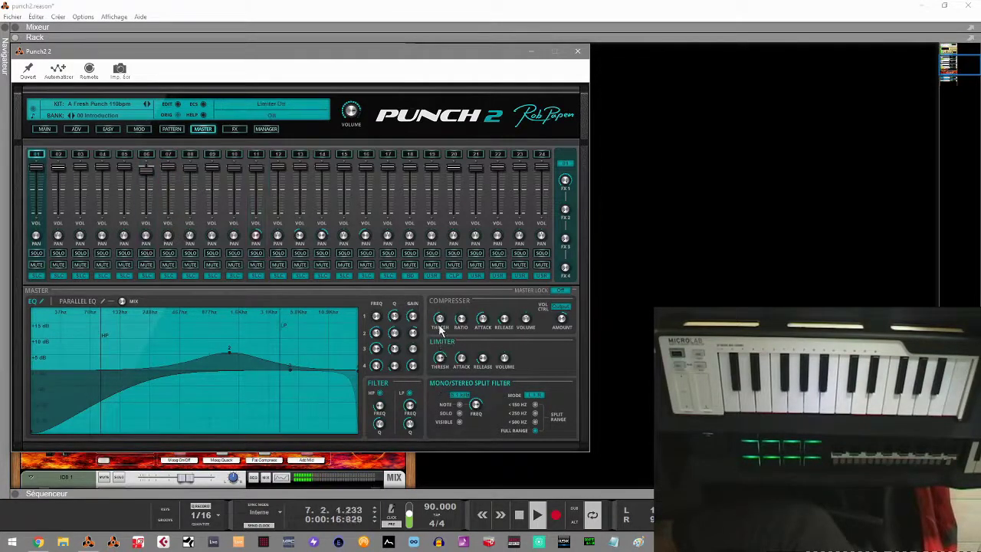
pyautogui.click(533, 54)
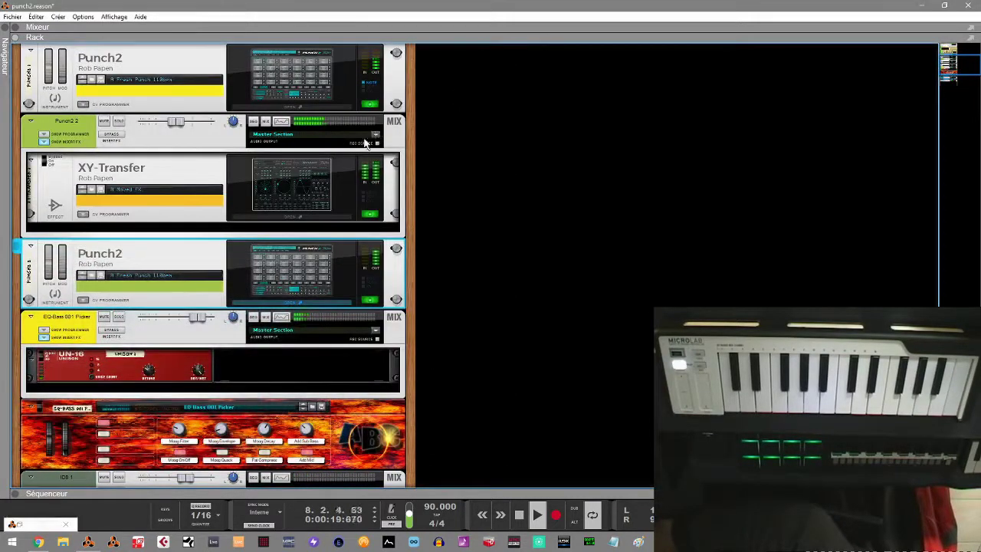
# Bypass the Punch2 2 channel's insert effects to hear the pads dry, and switch the effects back on
pyautogui.click(119, 136)
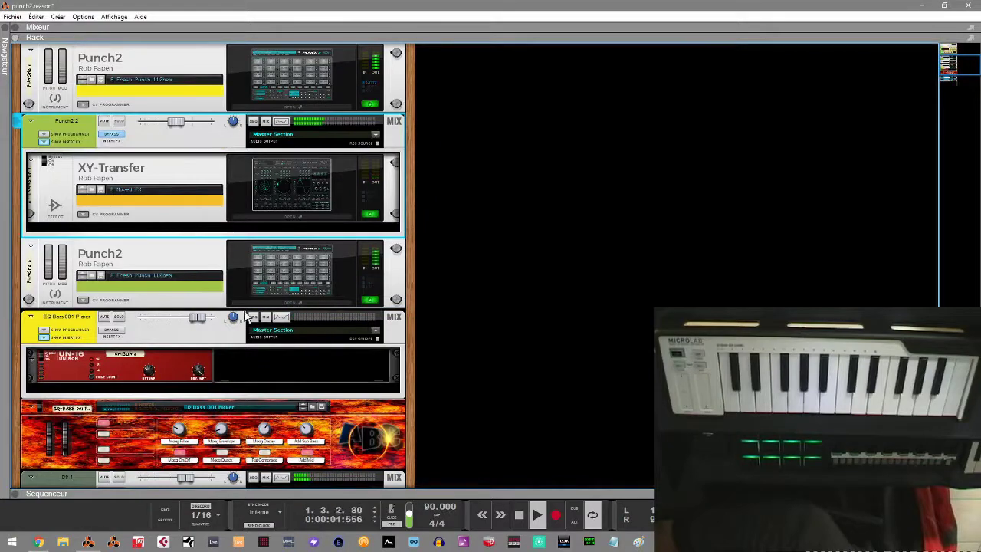
pyautogui.click(280, 305)
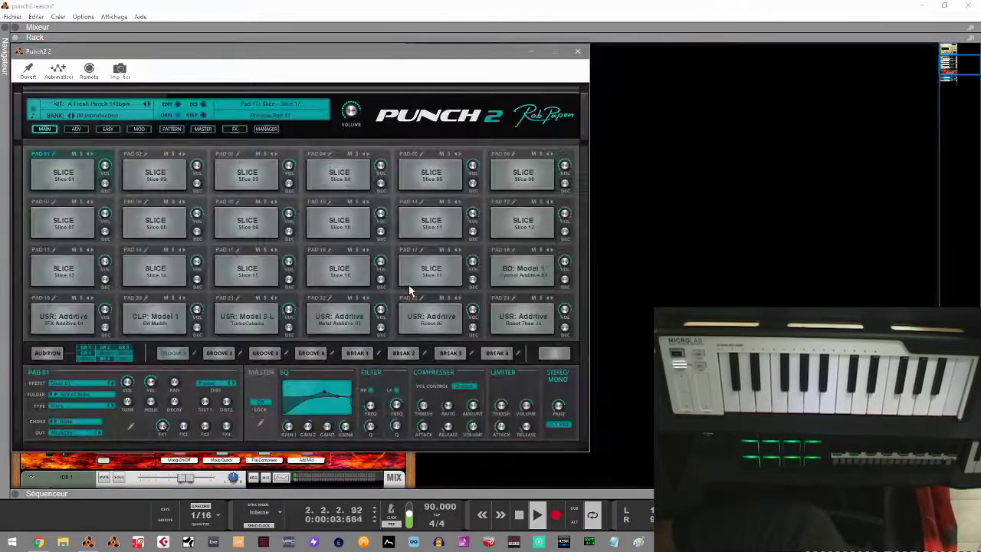
pyautogui.moveTo(381, 313)
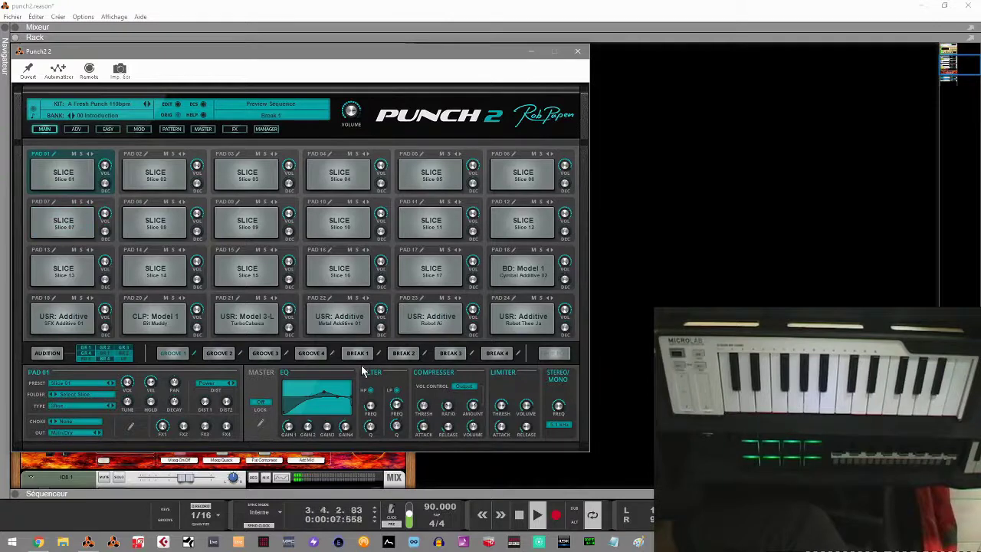
pyautogui.click(530, 53)
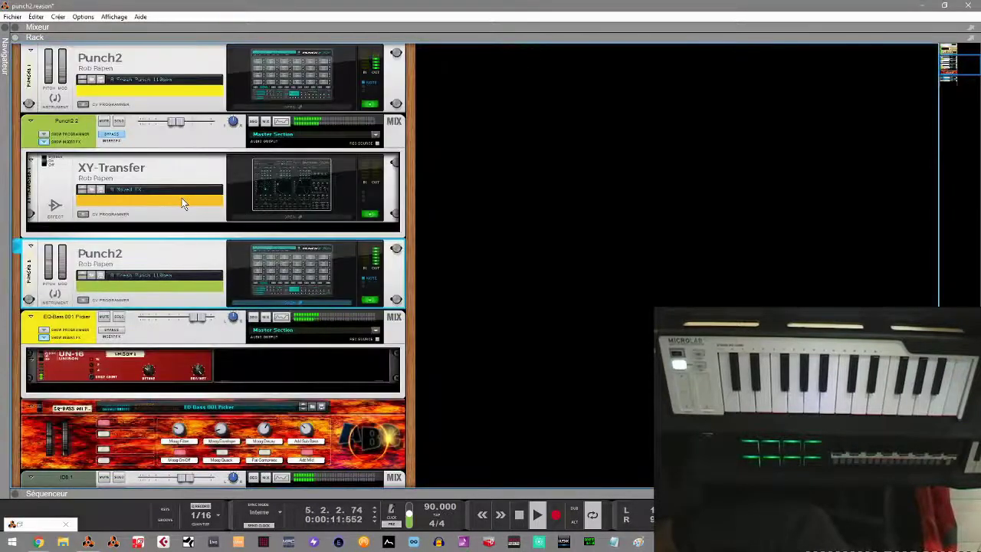
pyautogui.click(113, 135)
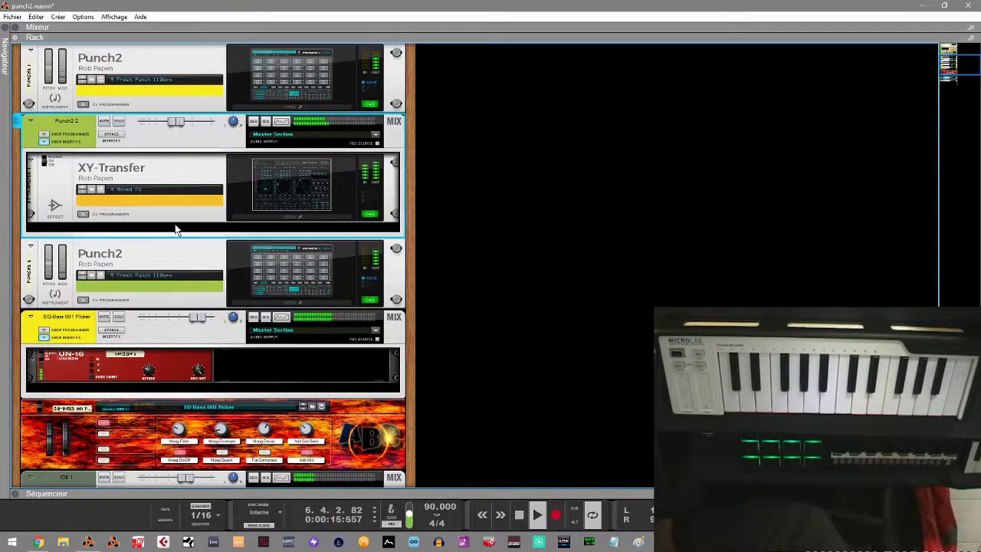
# Reopen XY-Transfer to watch the Filter block's replayed XY movement during playback, and close it
pyautogui.click(275, 220)
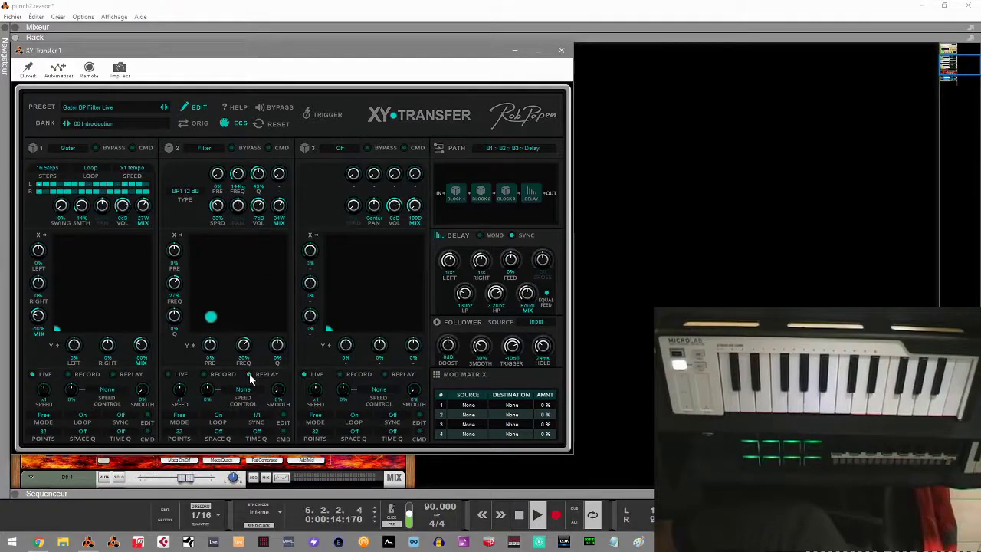
pyautogui.click(560, 50)
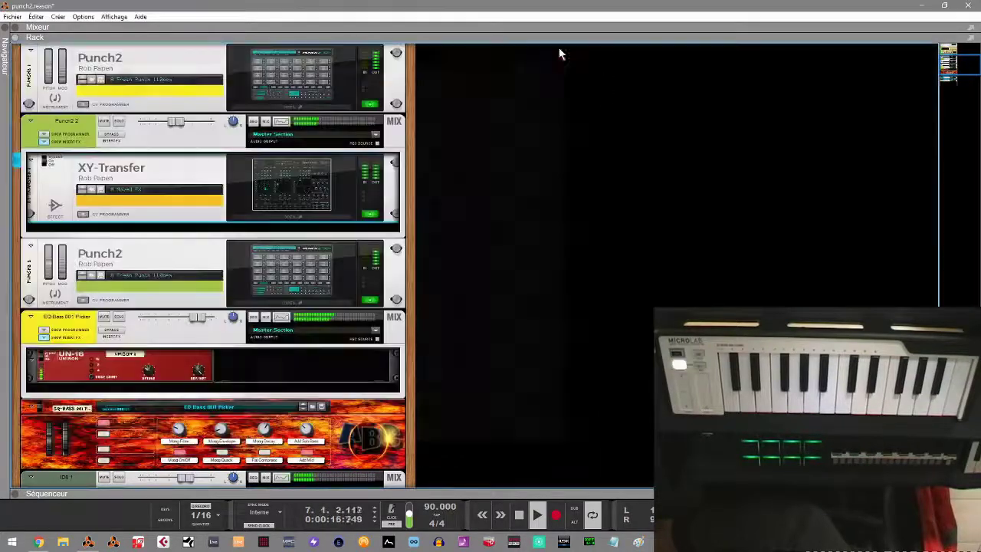
# Open the Punch2 1 device during playback and solo its mixer channel
pyautogui.moveTo(950, 65); pyautogui.dragTo(950, 58)
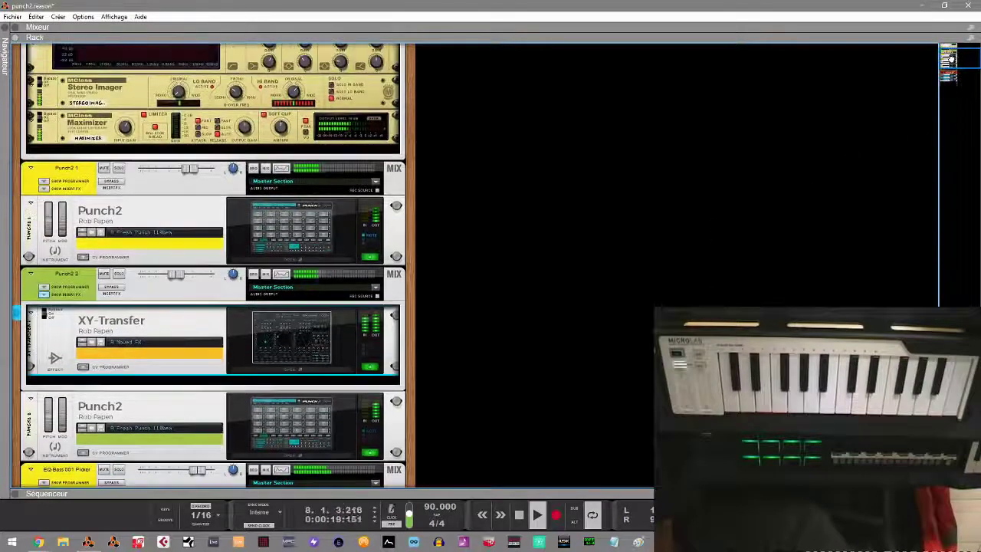
pyautogui.click(274, 262)
pyautogui.click(275, 264)
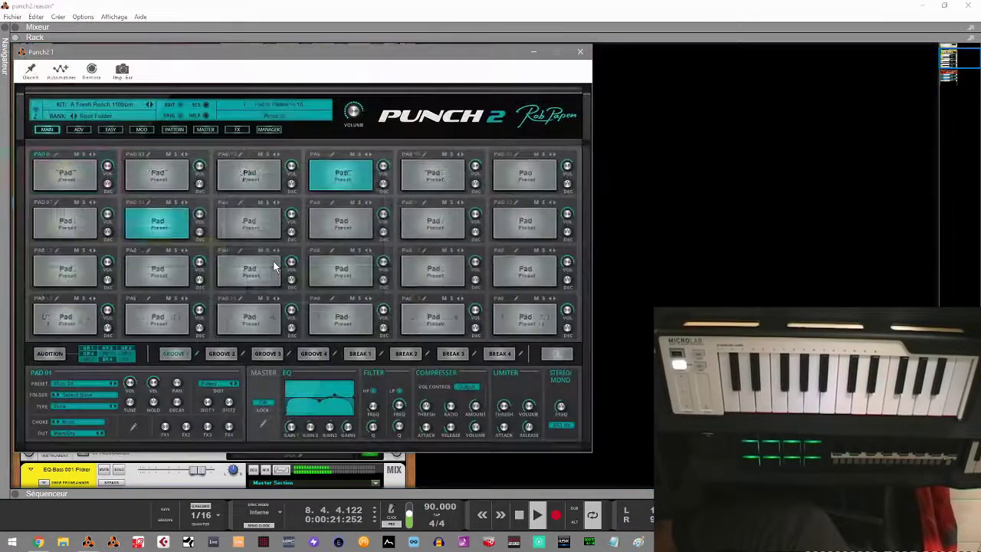
pyautogui.moveTo(303, 52); pyautogui.dragTo(507, 63)
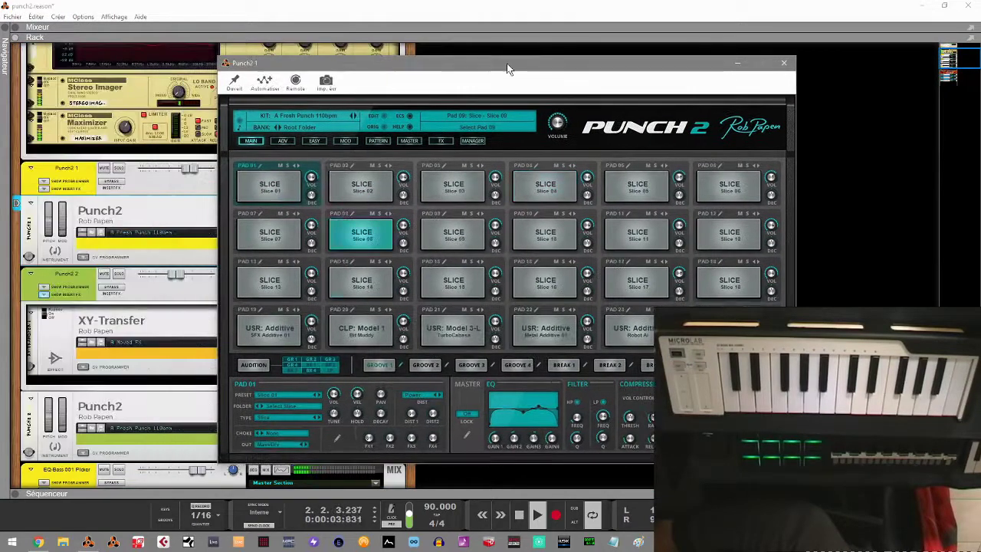
pyautogui.click(119, 170)
pyautogui.click(246, 270)
pyautogui.click(245, 264)
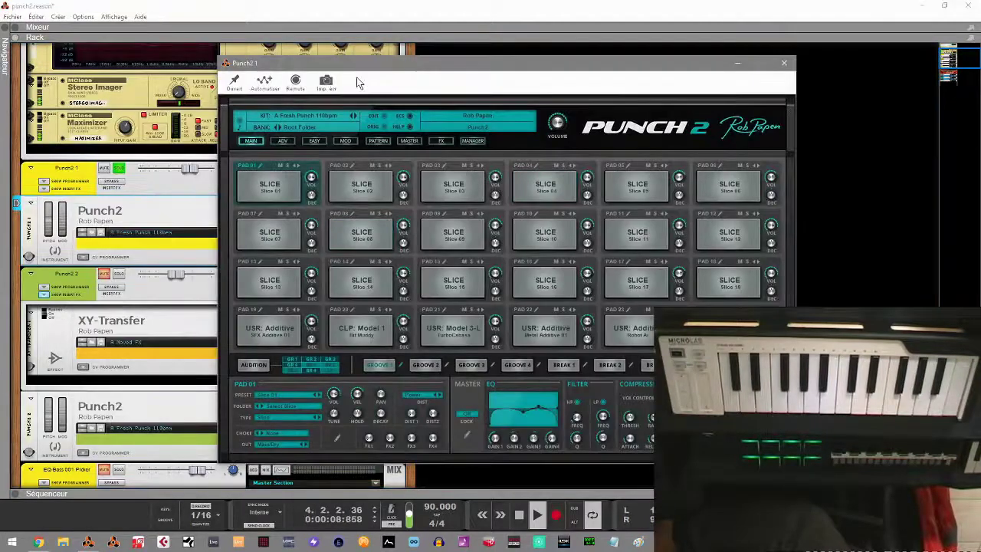
# Adjust Punch2 1's master filter and sweep its mono/stereo split frequency down to 20 Hz and back up
pyautogui.moveTo(374, 61); pyautogui.dragTo(173, 55)
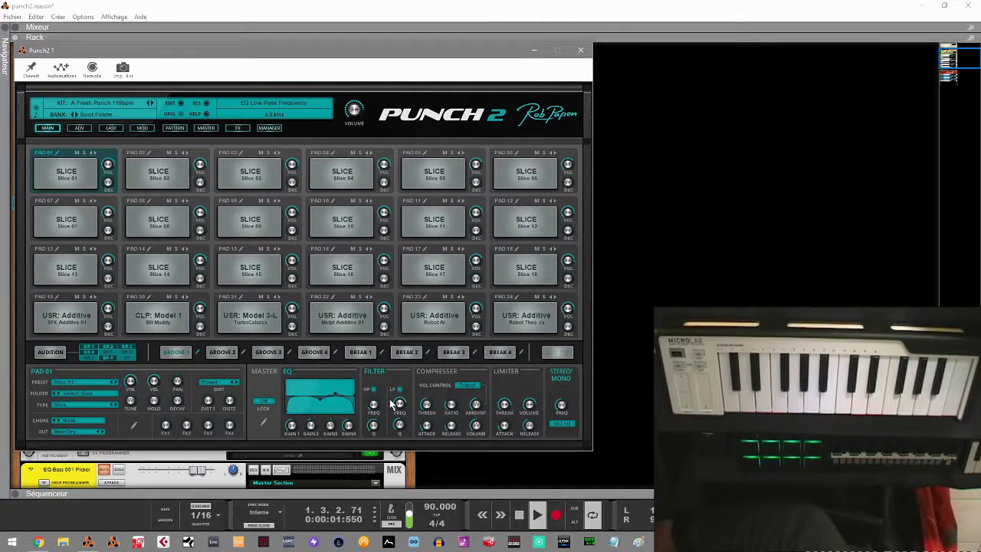
pyautogui.moveTo(374, 401)
pyautogui.mouseDown()
pyautogui.moveTo(374, 367)
pyautogui.moveTo(381, 402)
pyautogui.mouseUp()
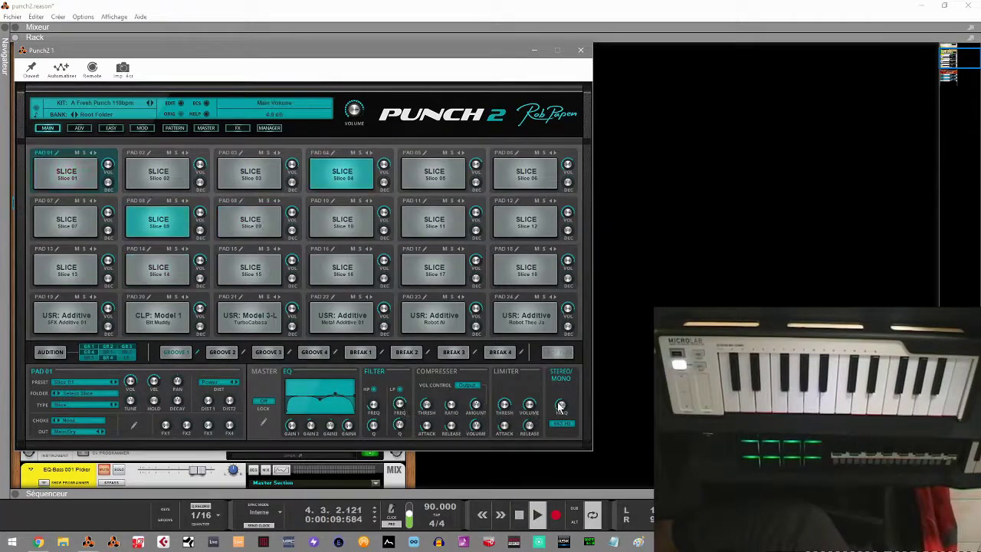
pyautogui.moveTo(561, 410); pyautogui.dragTo(558, 458)
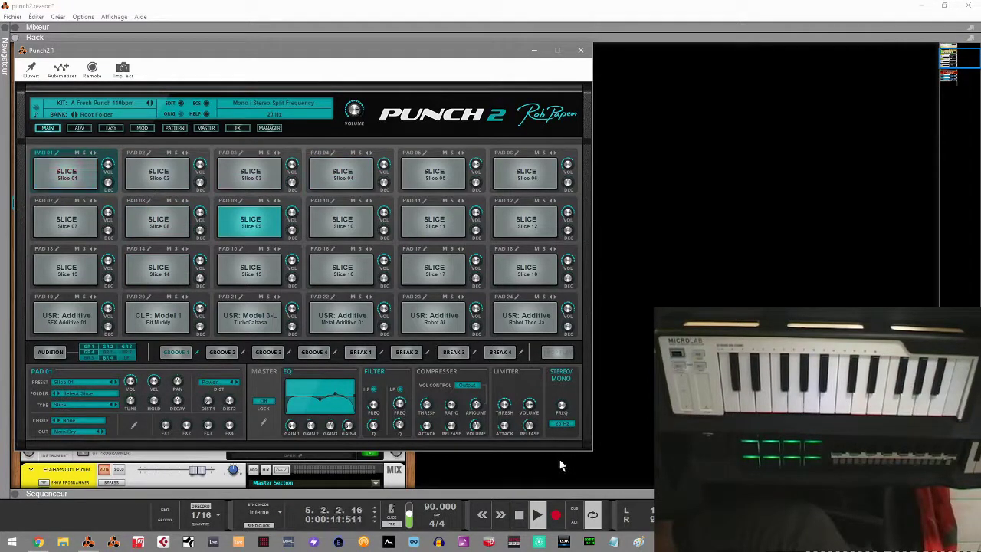
pyautogui.moveTo(538, 414); pyautogui.dragTo(534, 373)
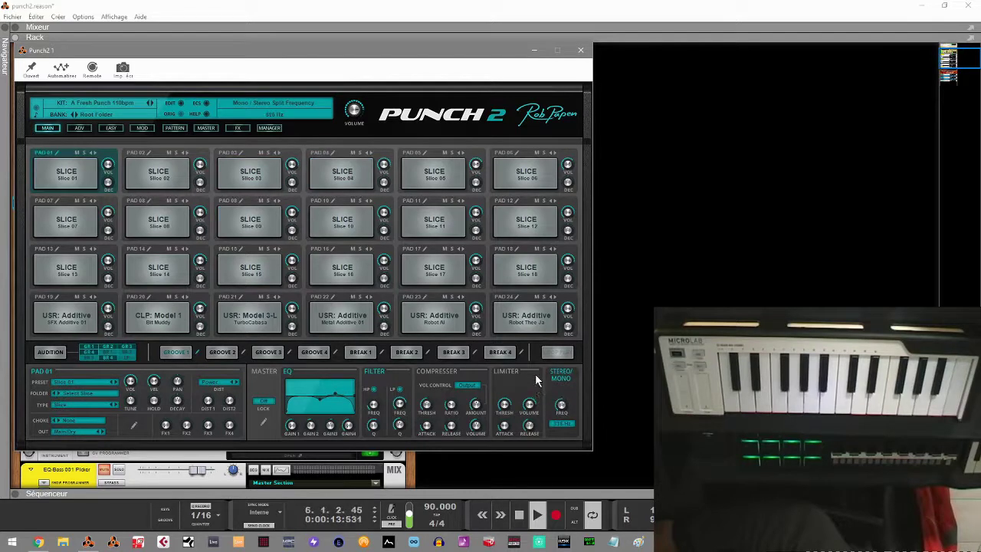
# On Punch2 1's master screen, pull EQ band 3 into a deep cut and bring it back to a mild boost at a slightly higher frequency
pyautogui.click(204, 127)
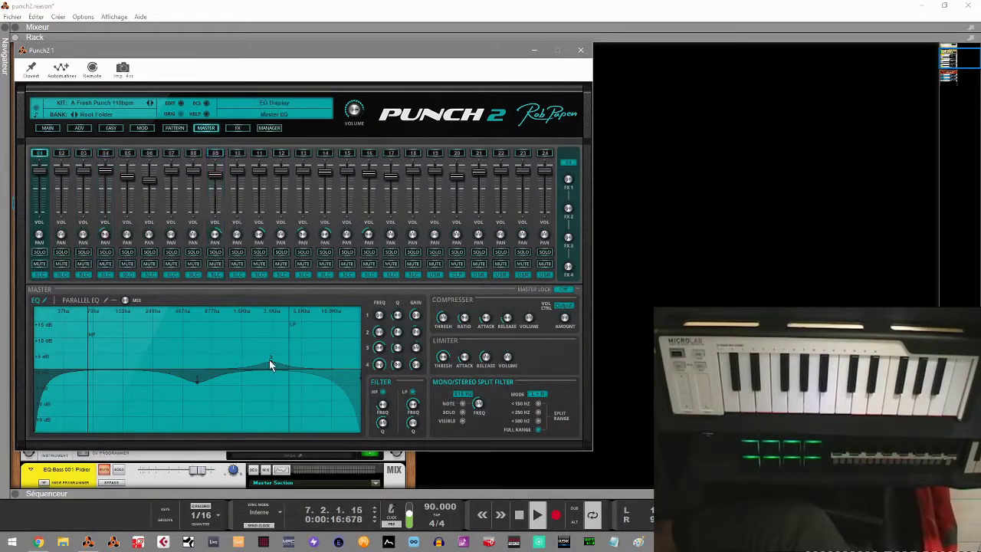
pyautogui.moveTo(272, 363); pyautogui.dragTo(270, 396)
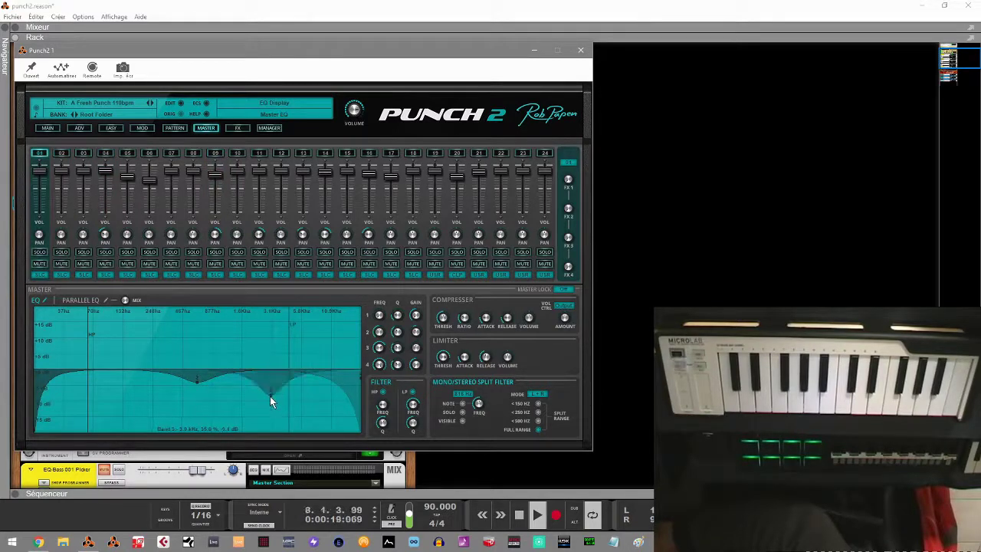
pyautogui.moveTo(268, 448); pyautogui.dragTo(290, 358)
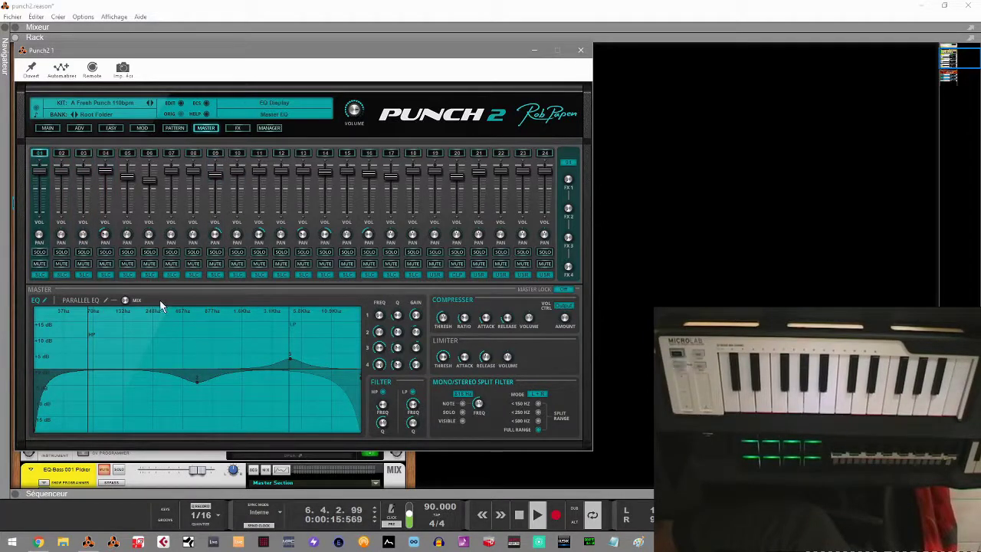
# Preview the synthesized pads in Punch2 1's last row, and show pad 01's sliced sample on the advanced screen
pyautogui.click(47, 127)
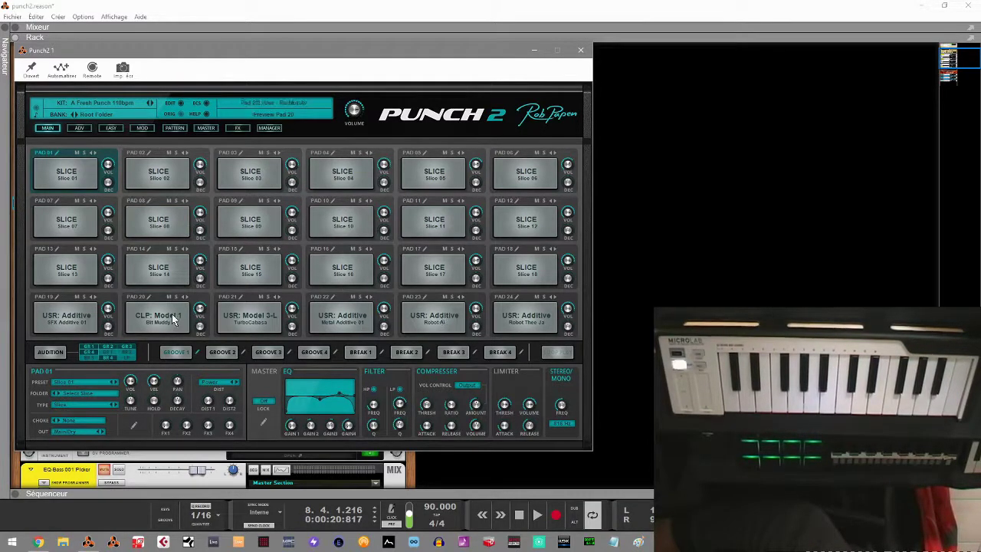
pyautogui.click(224, 324)
pyautogui.click(434, 316)
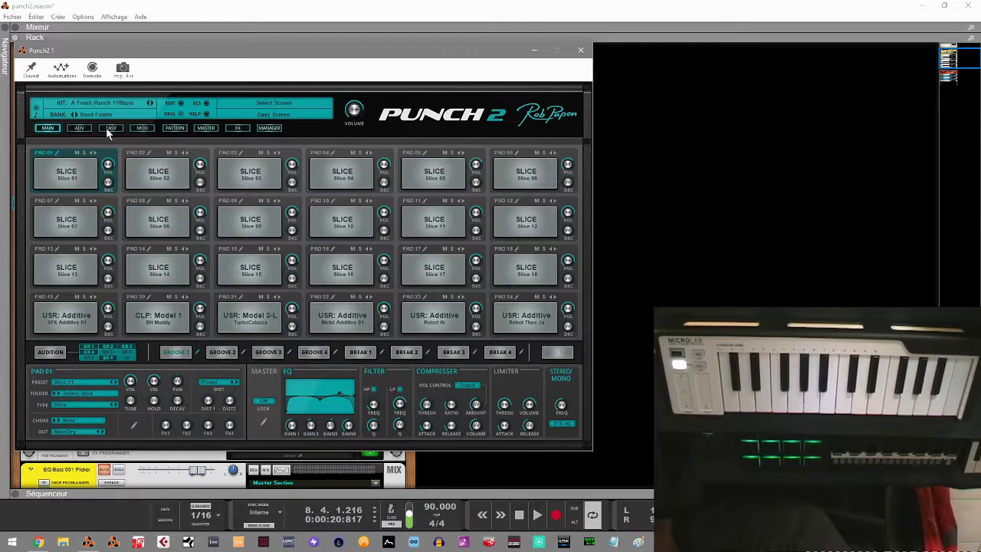
pyautogui.click(80, 128)
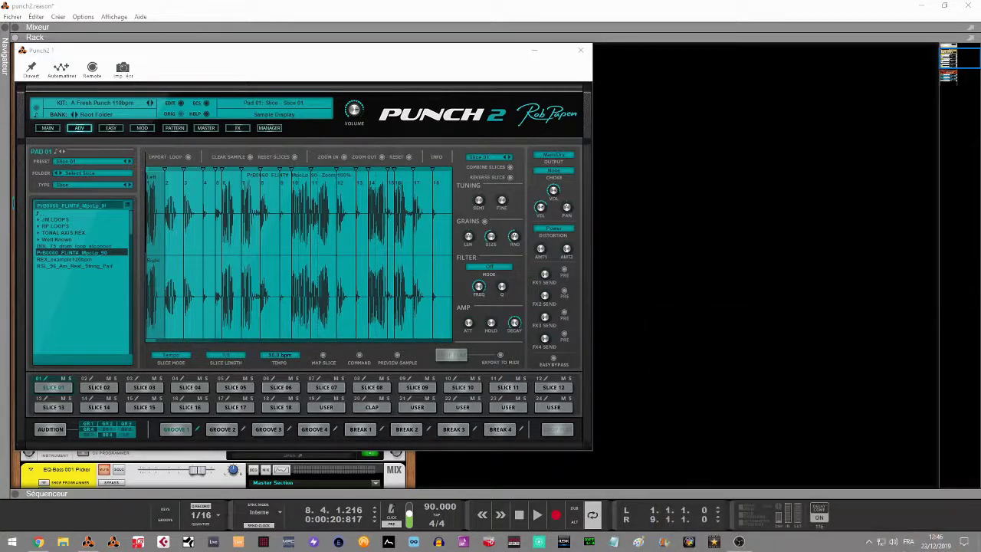
# Switch to Chrome and show the Punch 2 product pages on Plugin Boutique and the Rob Papen site
pyautogui.click(38, 541)
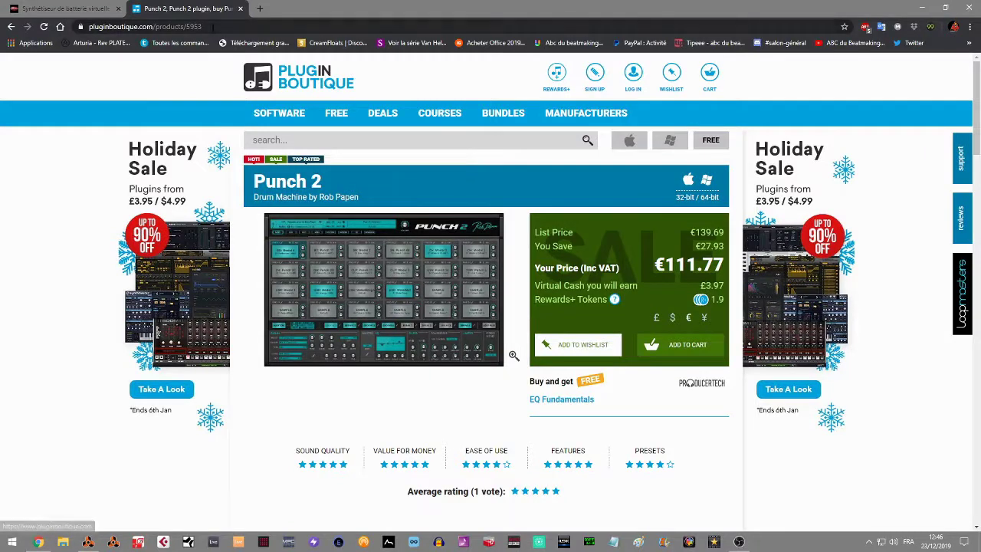
pyautogui.click(94, 13)
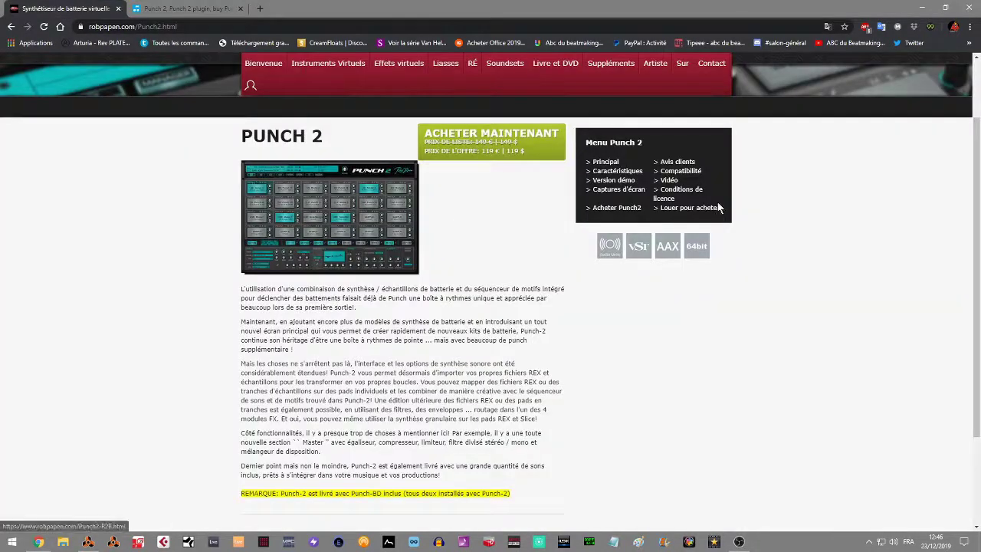